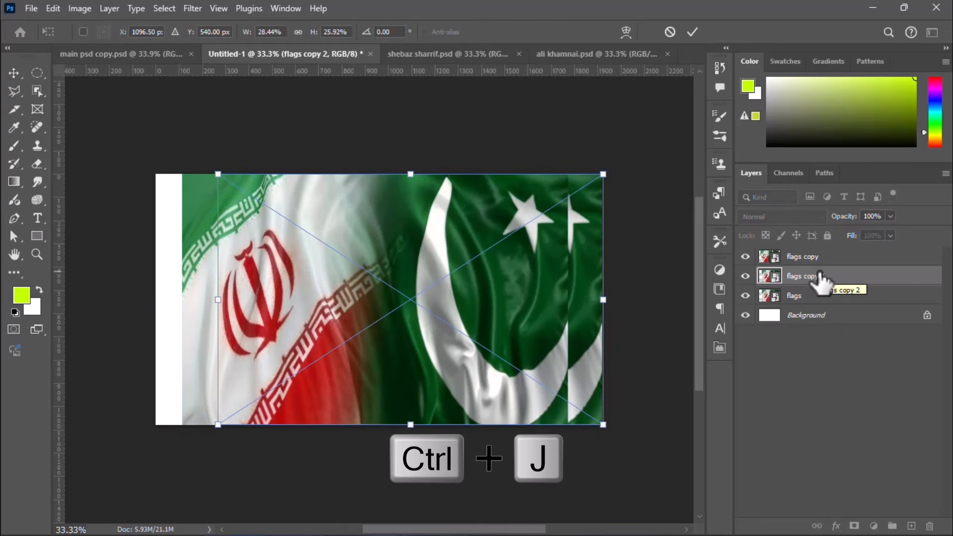
Step: Move the flags copy 2 layer left to cover the white strip along the canvas's left edge
left_click_drag(463, 283, 401, 278)
key("Return")
left_click(313, 230)
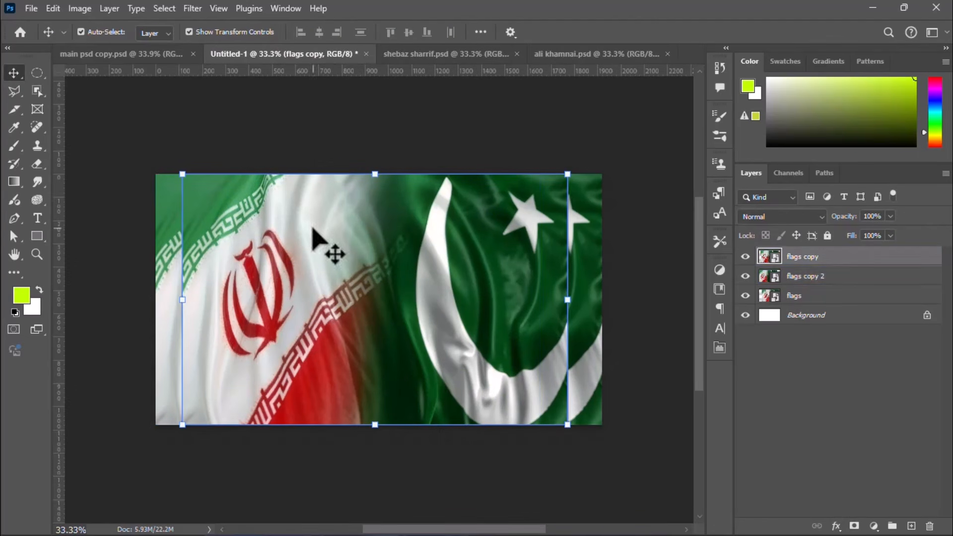
Step: Group the three flags layers and merge a duplicate of that group into a single layer
left_click(794, 295)
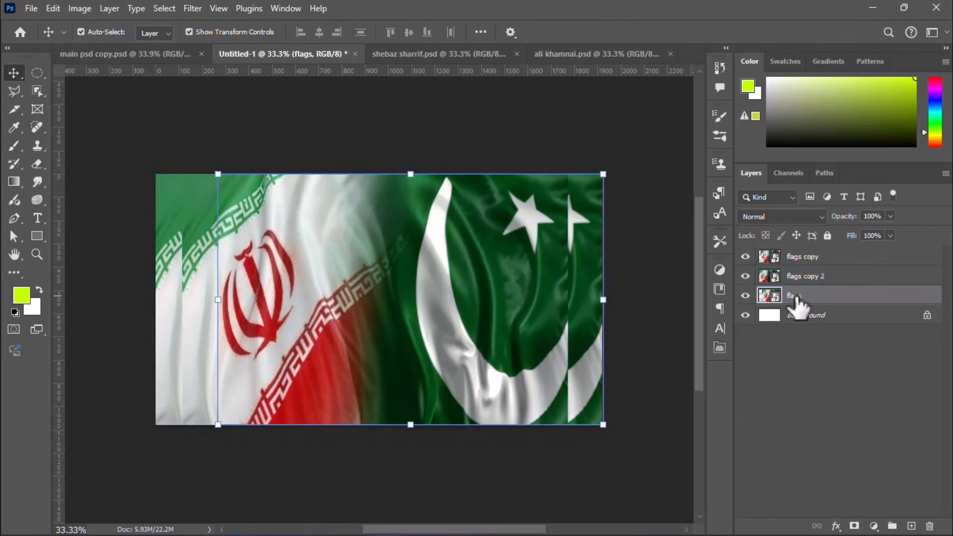
left_click(817, 257, "shift")
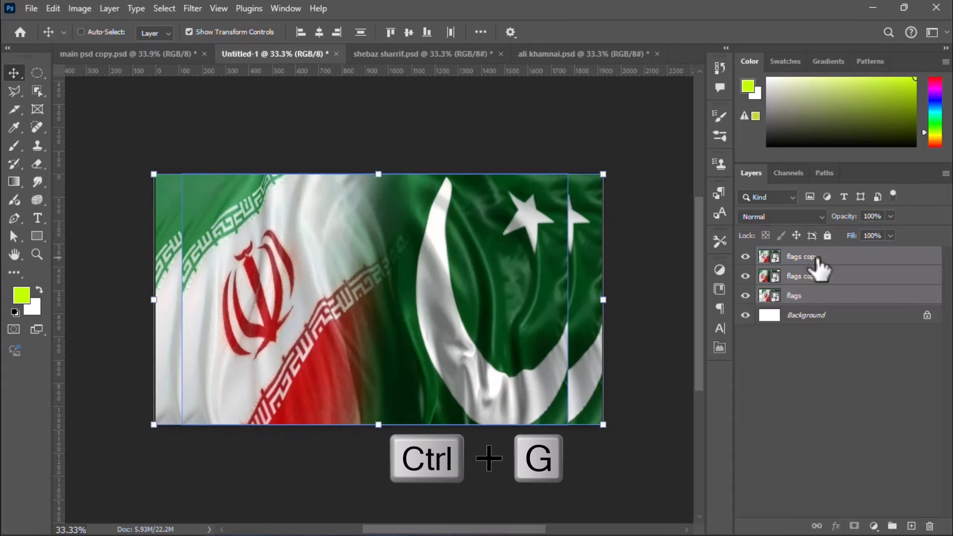
key("ctrl+g")
key("ctrl+j")
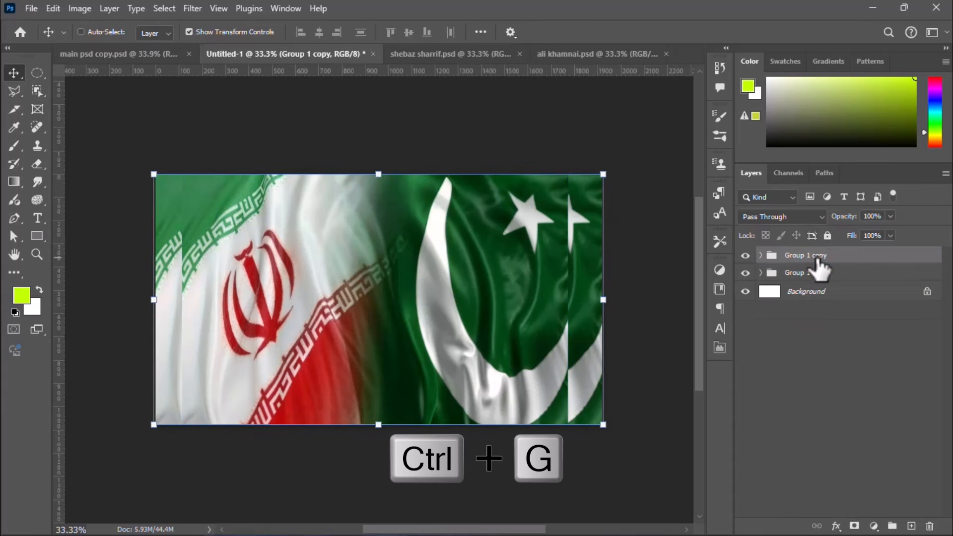
key("ctrl+e")
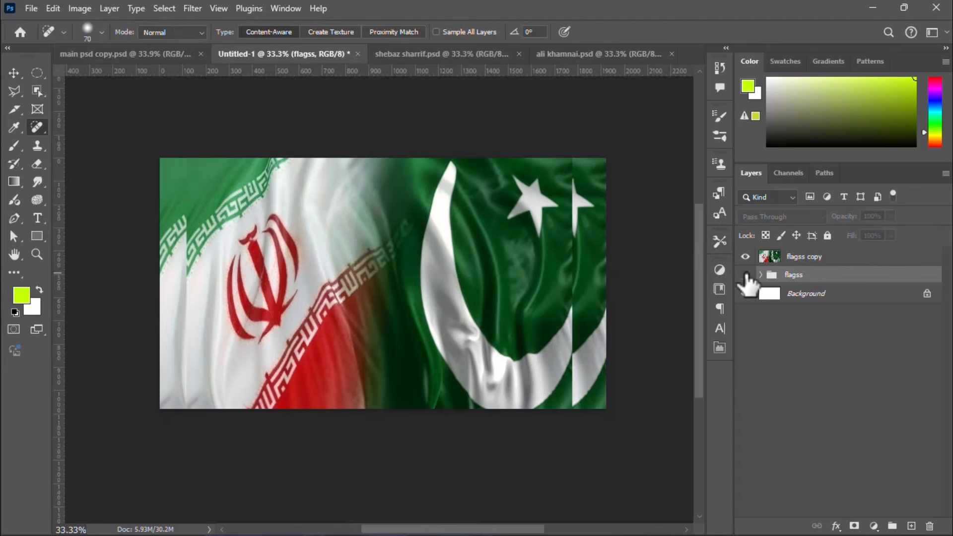
Step: Convert the merged flagss copy layer to a smart object
left_click(770, 258)
right_click(816, 255)
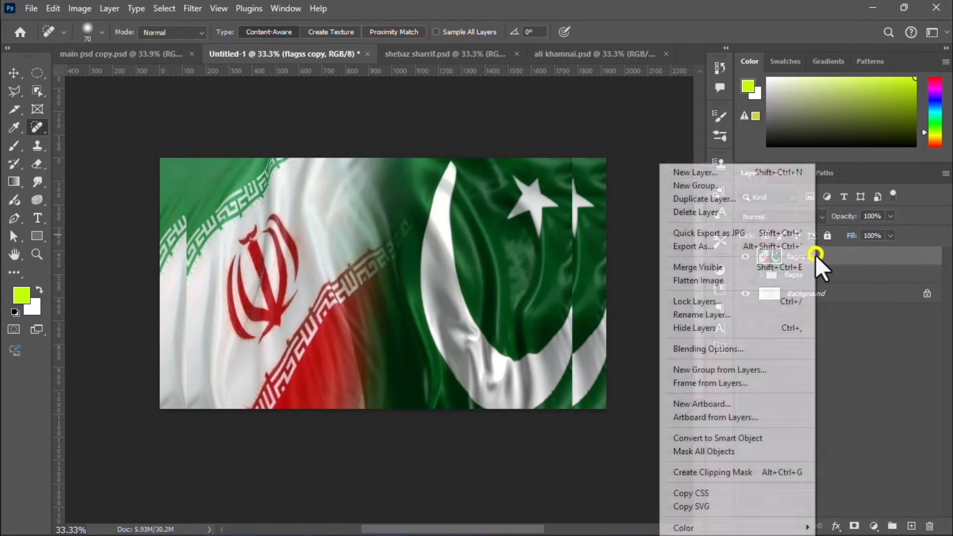
left_click(758, 436)
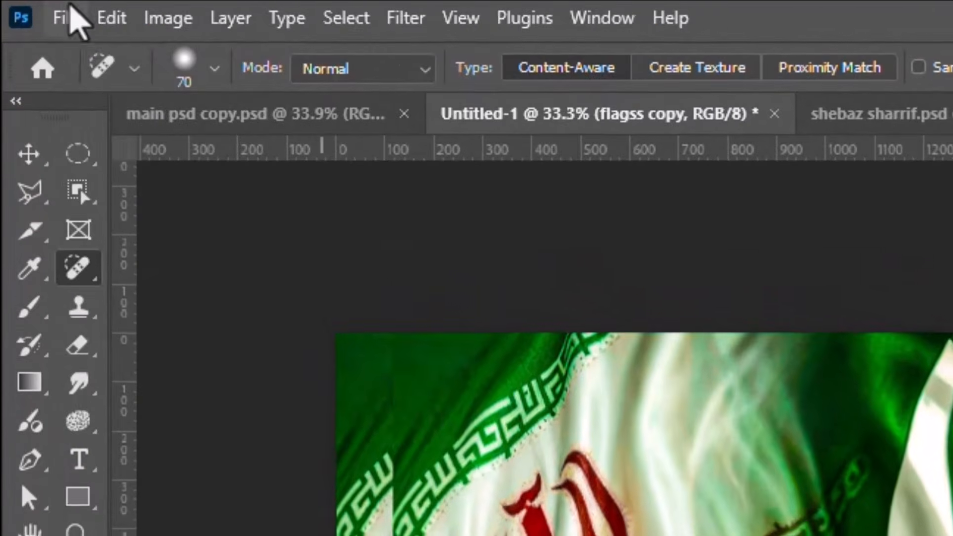
Step: Place concrete texture.avif from the iran paak folder as an embedded image above the flags
left_click(31, 8)
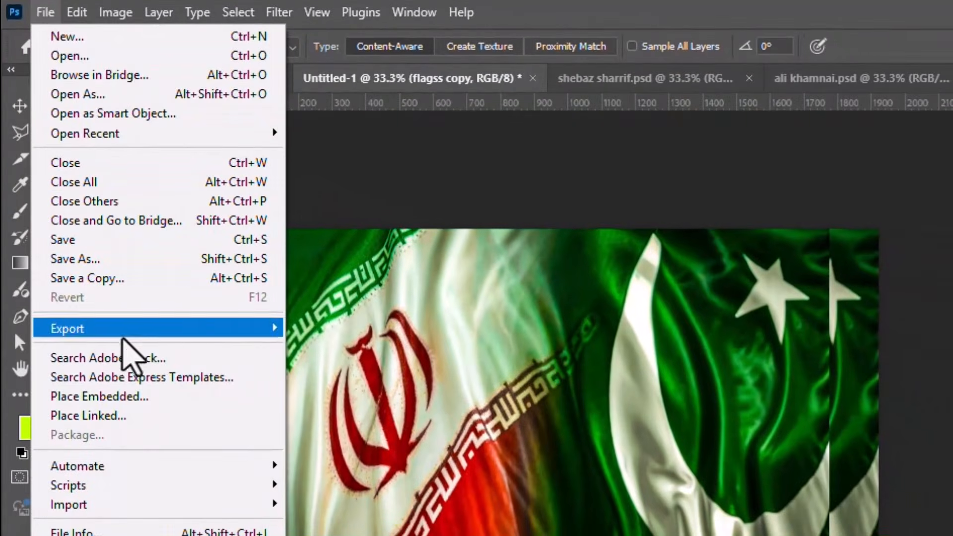
left_click(126, 419)
left_click(299, 171)
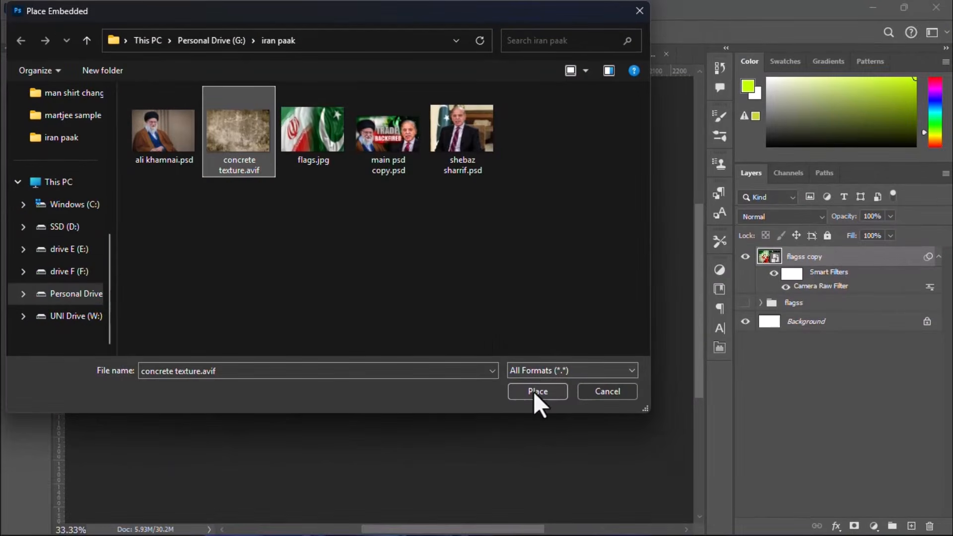
left_click(658, 479)
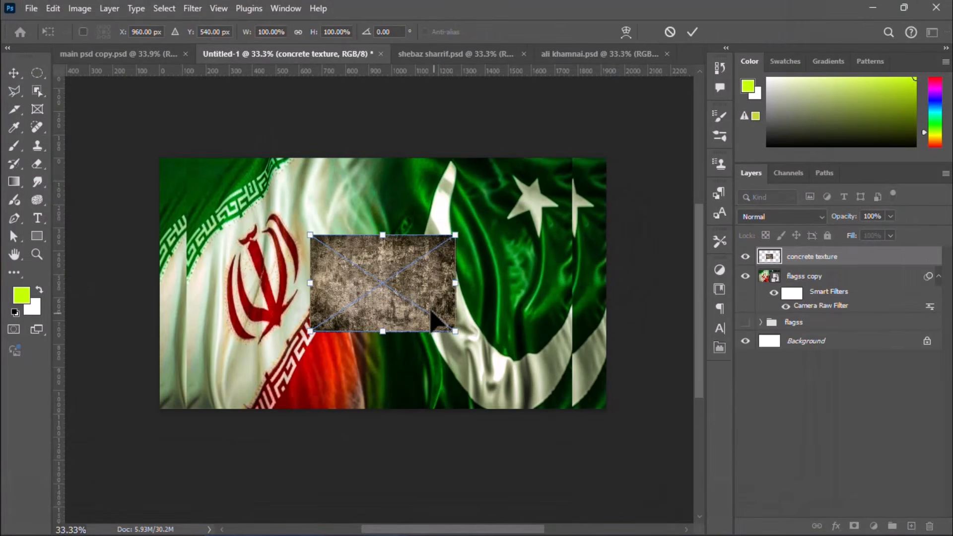
Step: Align the concrete texture with the canvas's upper-left corner and scale it up to cover the whole canvas
left_click_drag(387, 287, 234, 213)
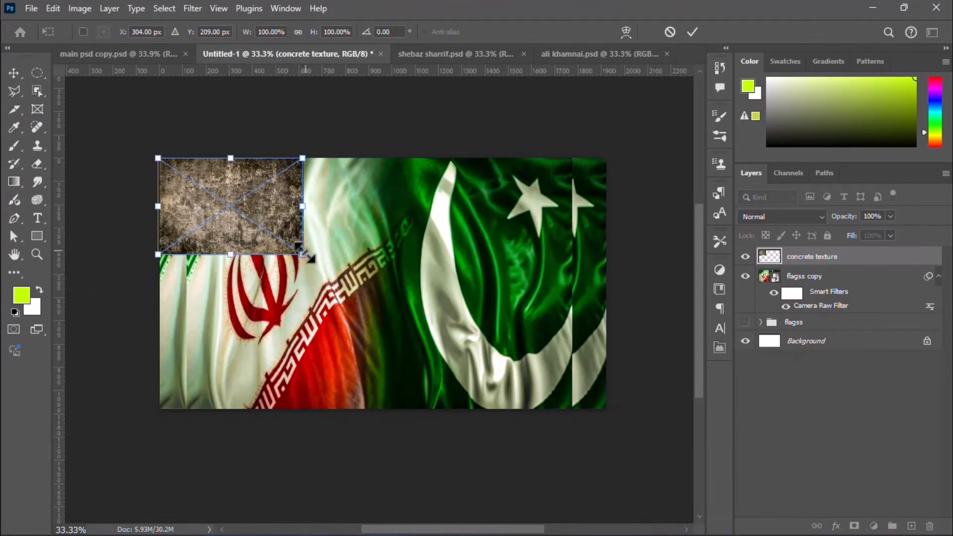
mouse_move(304, 251)
left_mouse_down()
mouse_move(503, 312)
mouse_move(605, 409)
left_mouse_up()
key("Return")
key("j")
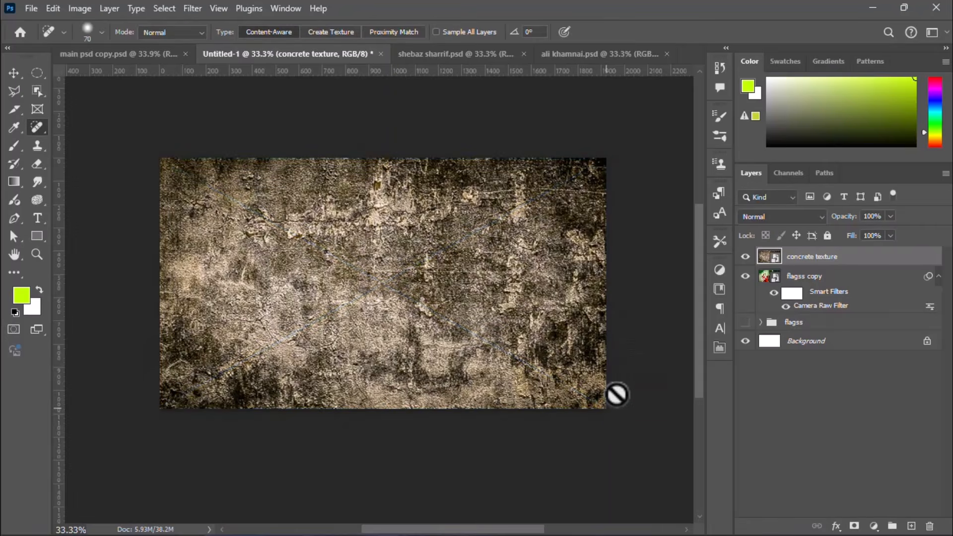
Step: Move the concrete texture layer below flagss copy and set the flagss copy blend mode to Multiply
left_click_drag(789, 264, 809, 304)
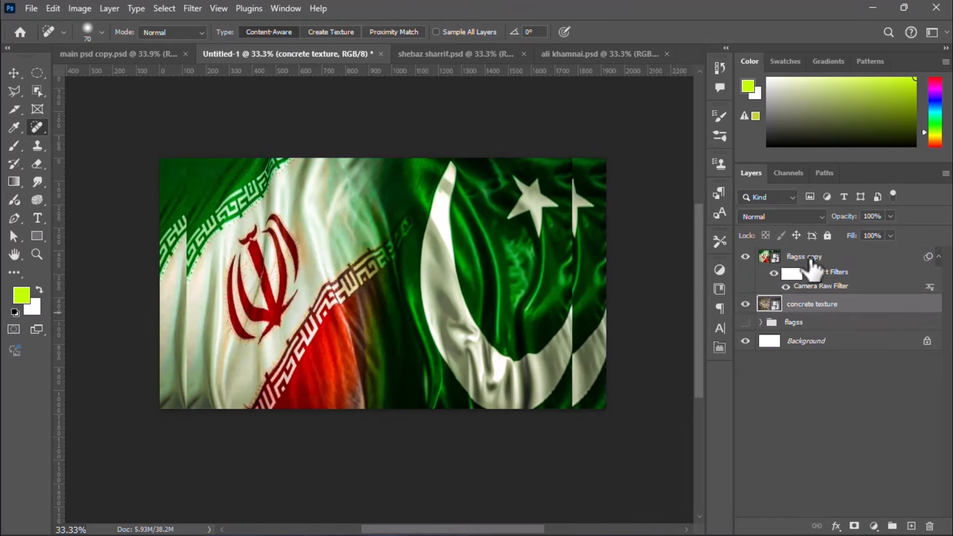
left_click(810, 258)
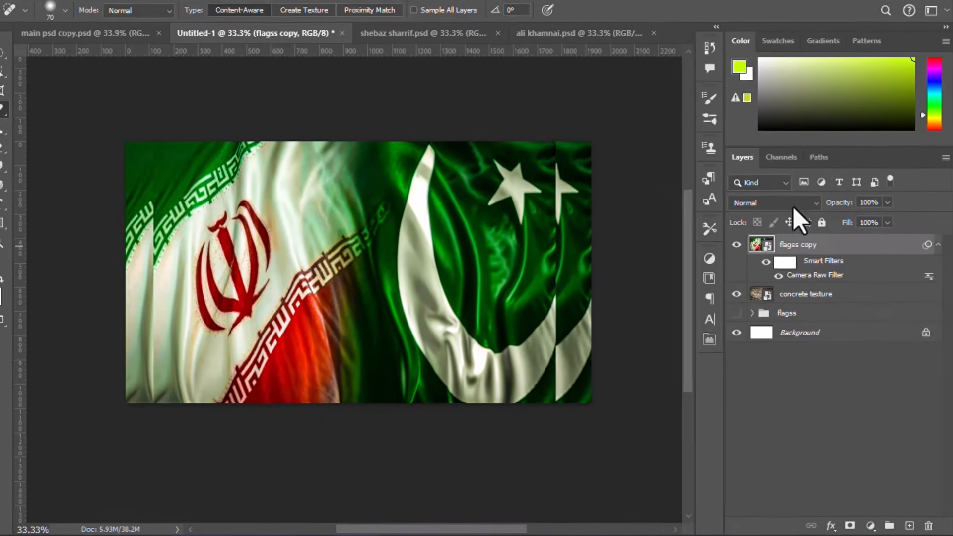
left_click(794, 203)
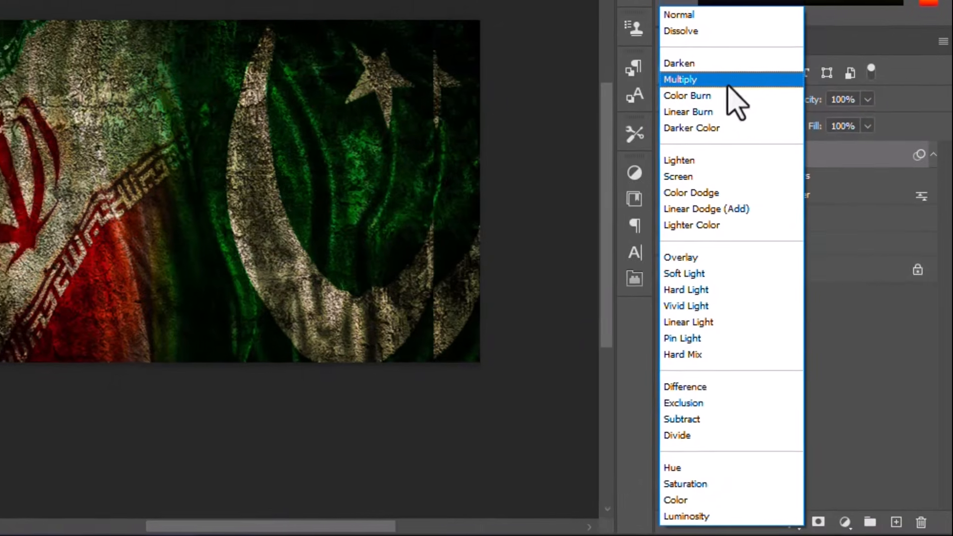
left_click(724, 73)
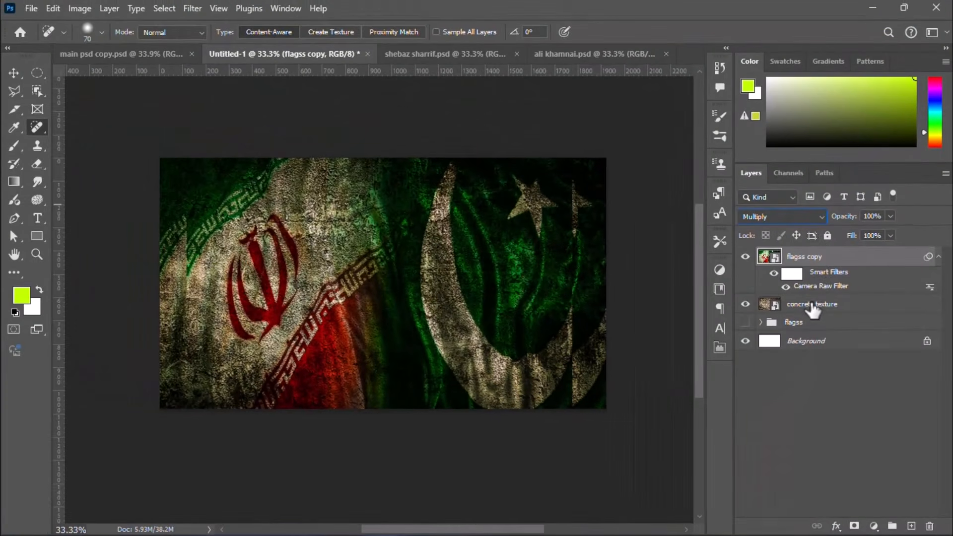
Step: Reduce the fill of the concrete texture layer to lighten the blended flags
left_click(813, 311)
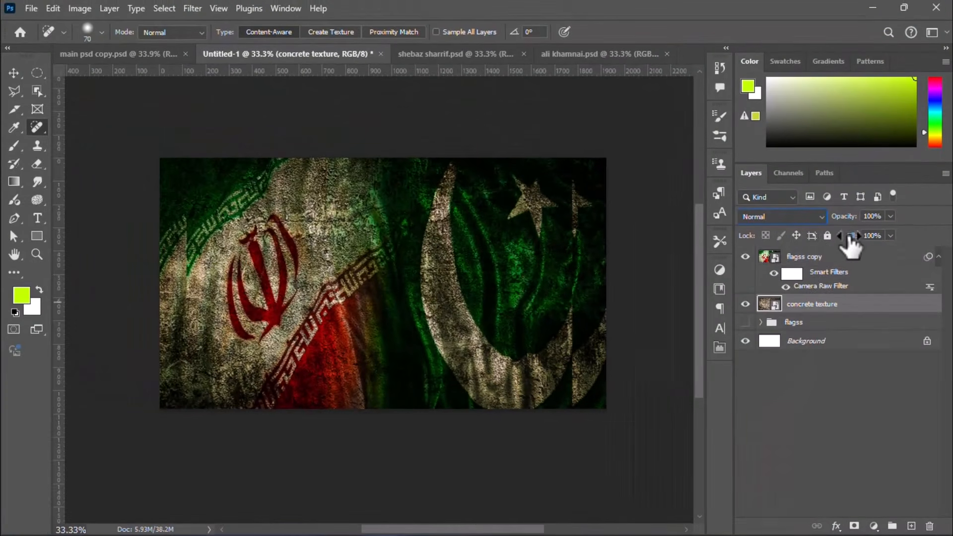
mouse_move(850, 237)
left_mouse_down()
mouse_move(846, 251)
mouse_move(866, 246)
left_mouse_up()
Step: Add a Brightness/Contrast adjustment clipped to flagss copy, with brightness 30 and contrast -10
left_click(813, 262)
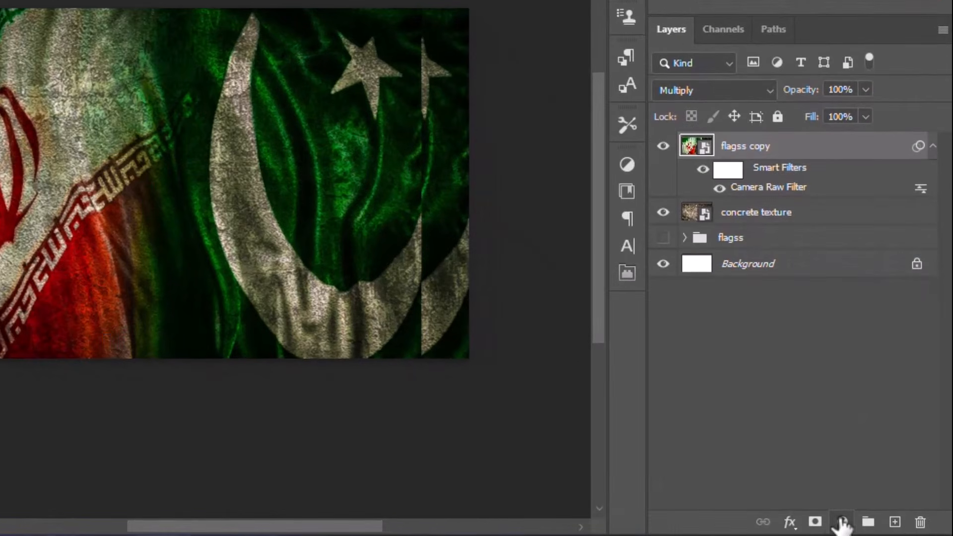
left_click(874, 526)
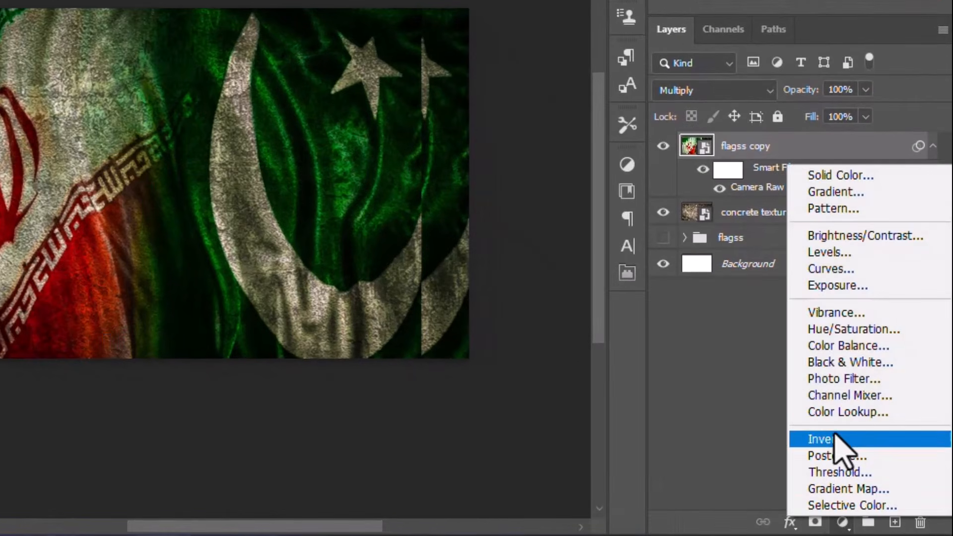
left_click(819, 236)
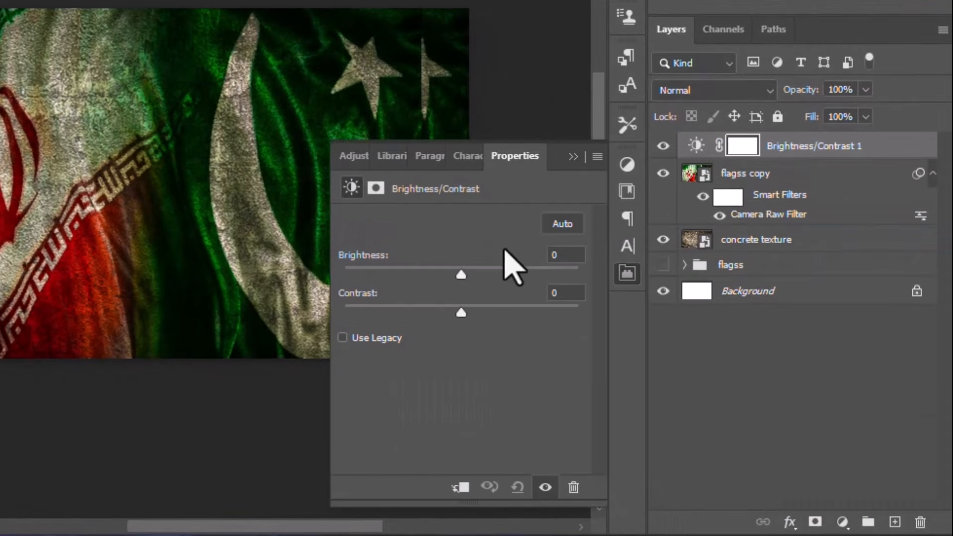
left_click_drag(462, 274, 484, 275)
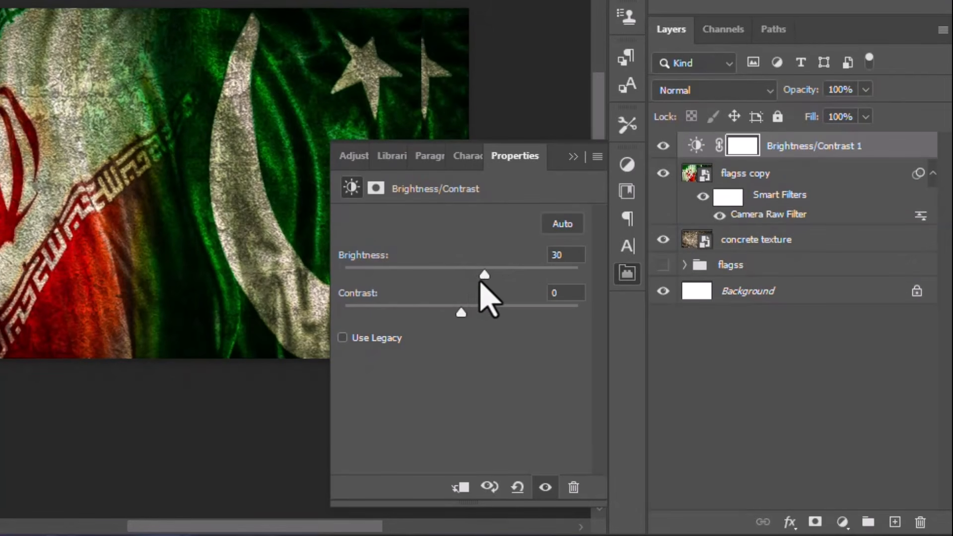
left_click_drag(461, 313, 438, 314)
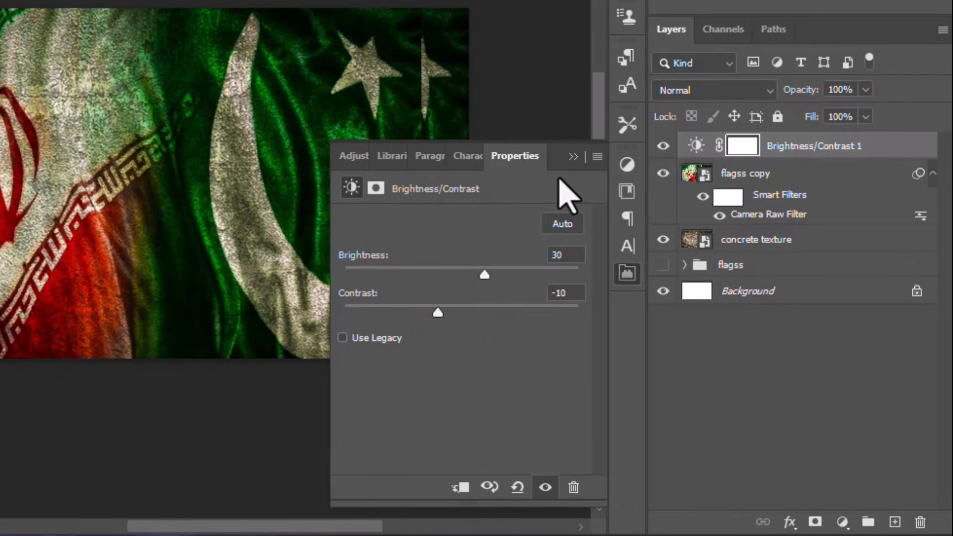
left_click(461, 488)
left_click(573, 156)
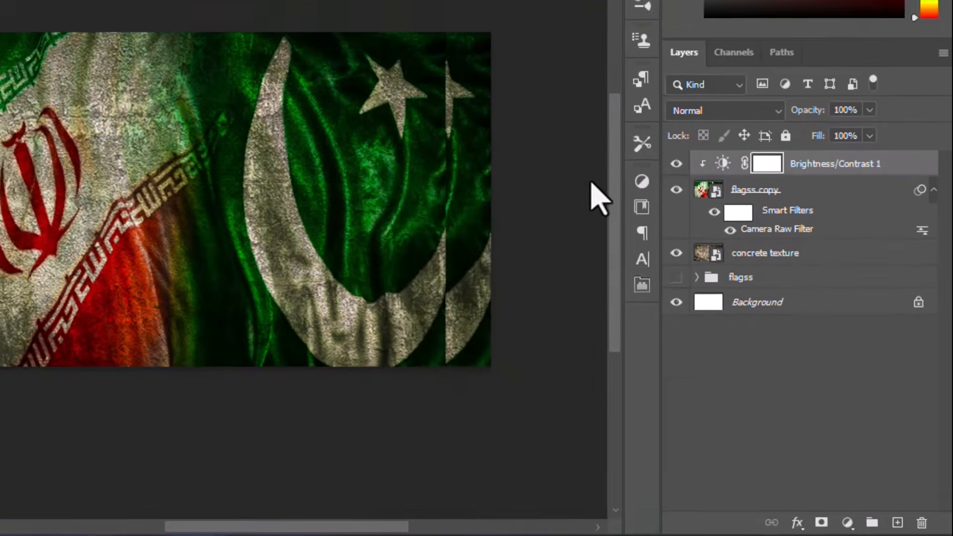
Step: In shebaz sharrif.psd, select the seated man with the Object Selection tool and copy him to a new layer
left_click(10, 72)
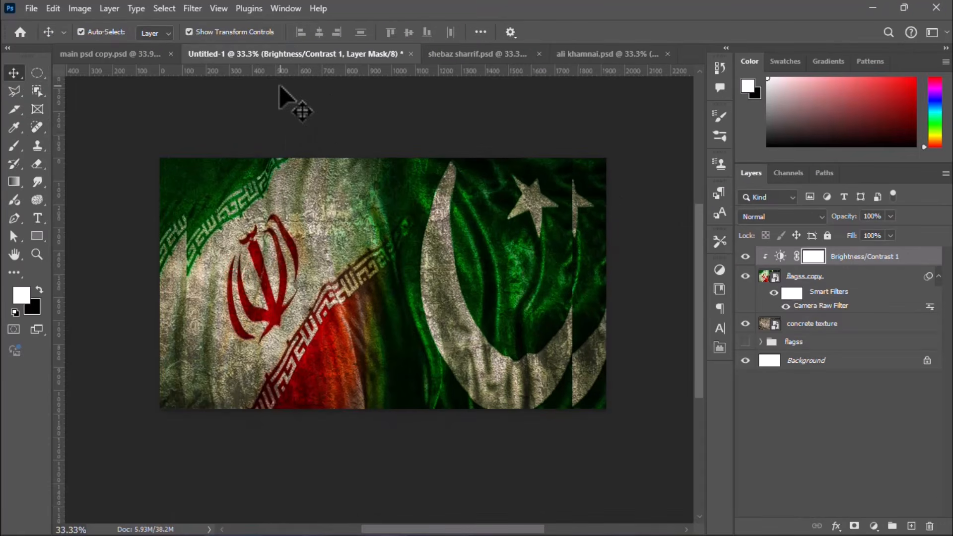
left_click(293, 111)
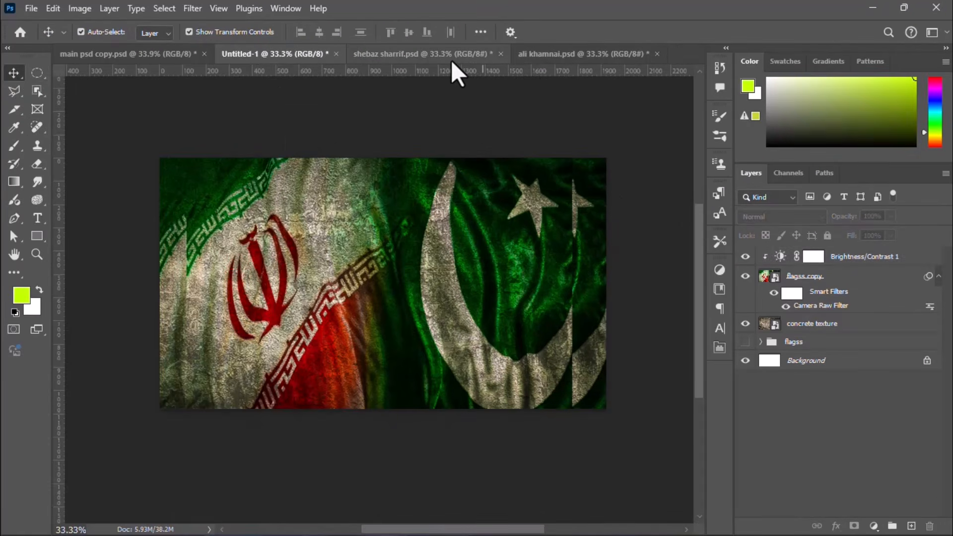
left_click(481, 52)
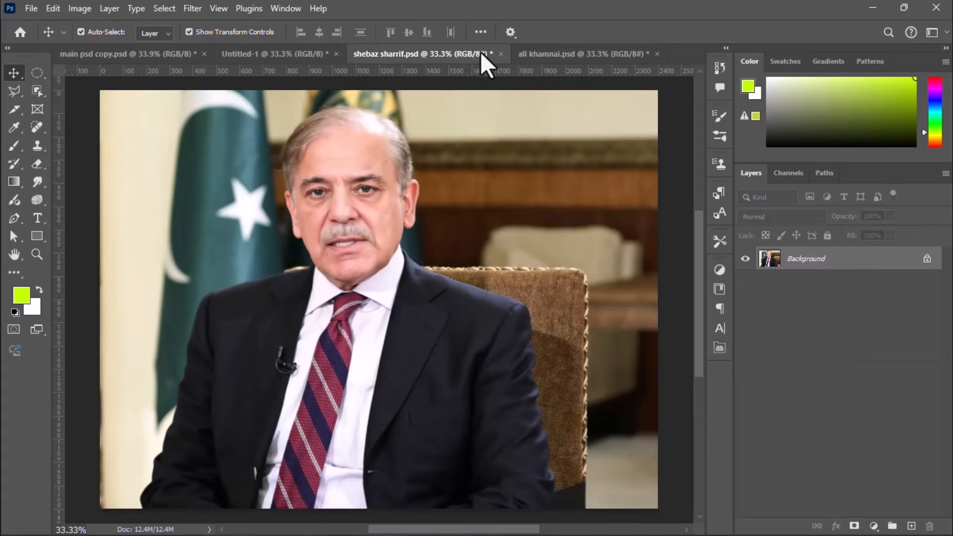
scroll(308, 144, "down", 3)
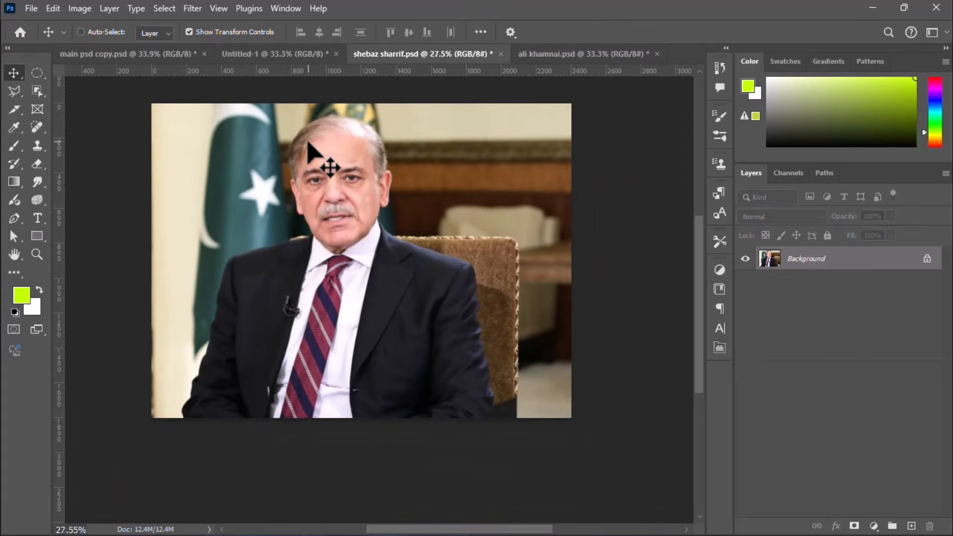
scroll(308, 144, "up", 2)
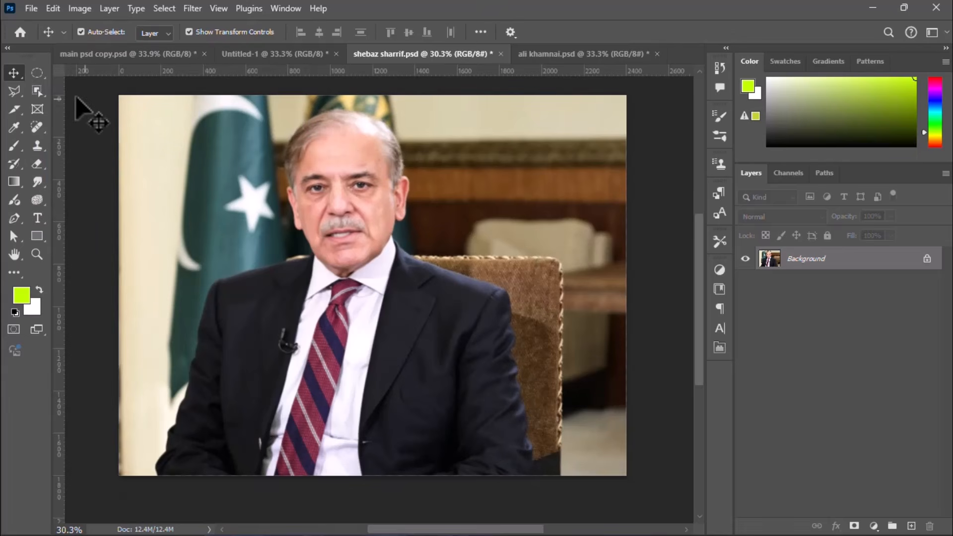
left_click_drag(47, 84, 72, 91)
left_click_drag(166, 118, 549, 477)
key("ctrl+j")
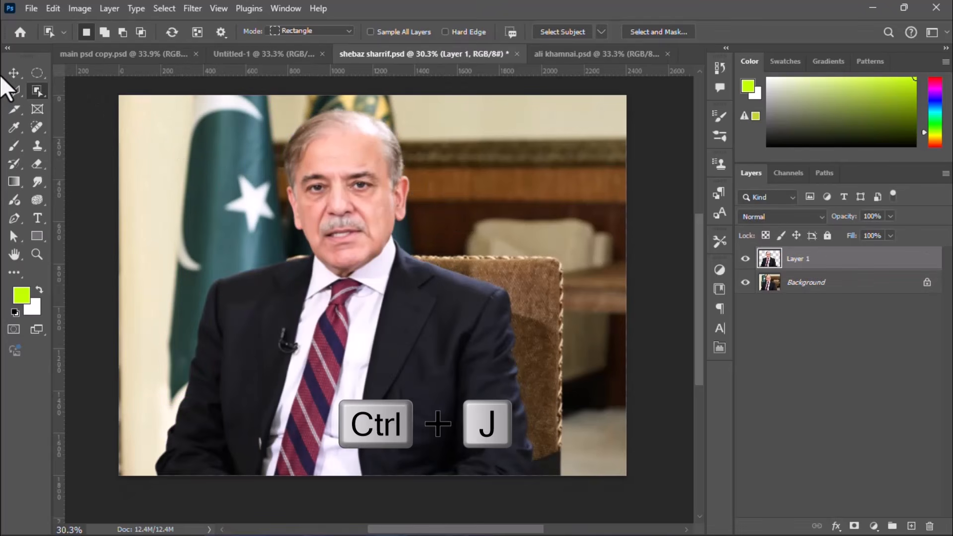
Step: Convert the cut-out man on Layer 1 to a smart object
left_click(13, 73)
right_click(767, 261)
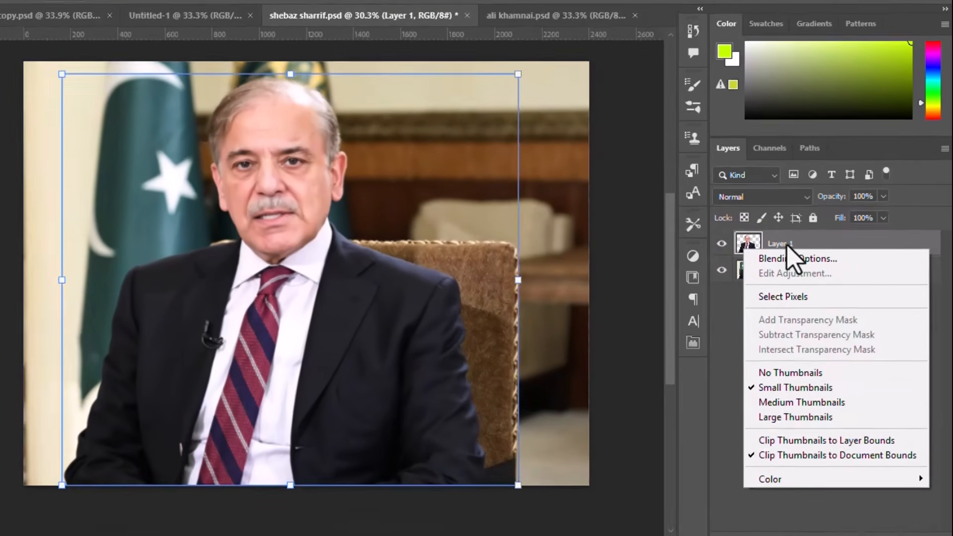
right_click(808, 259)
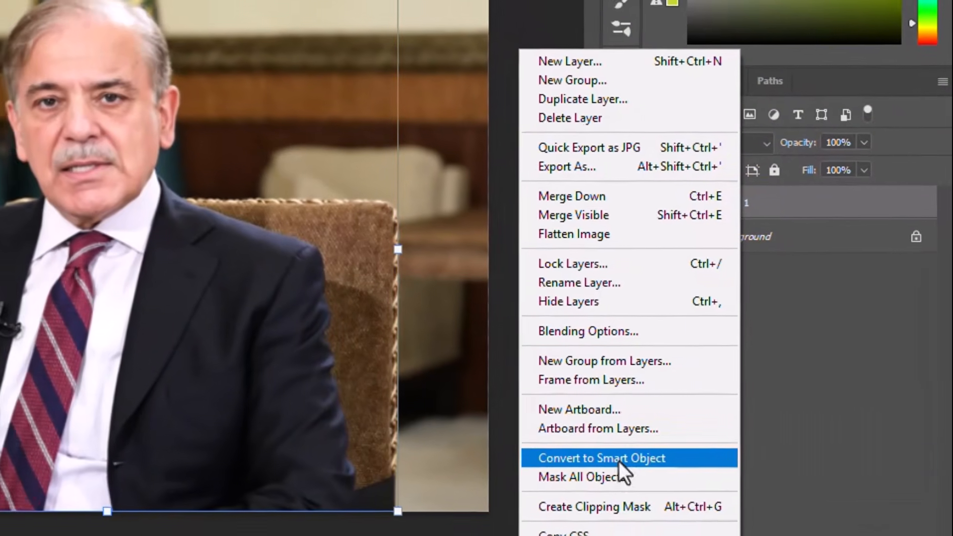
left_click(619, 460)
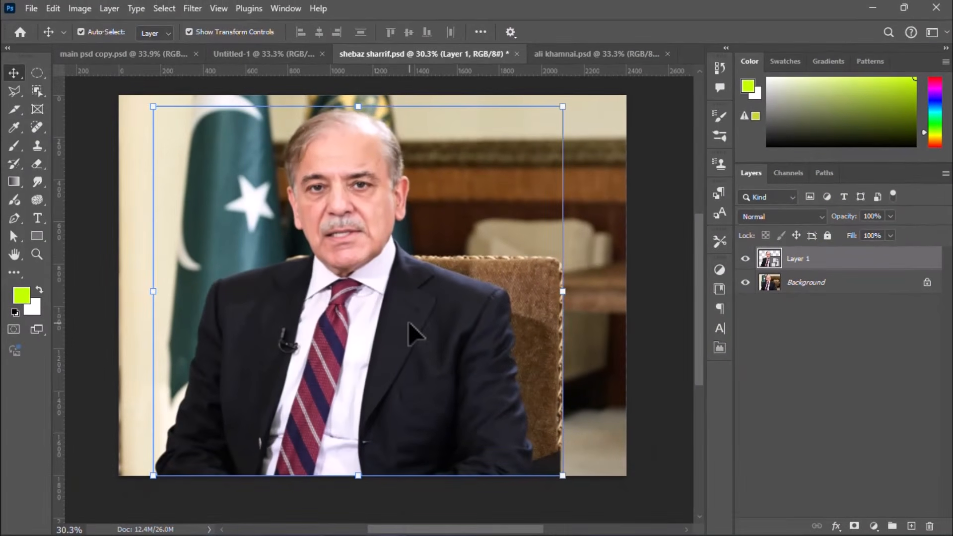
Step: Start a Camera Raw filter on the cut-out with exposure +0.05, contrast +47, highlights -79, shadows -64, whites -25 and blacks +39
left_click(191, 9)
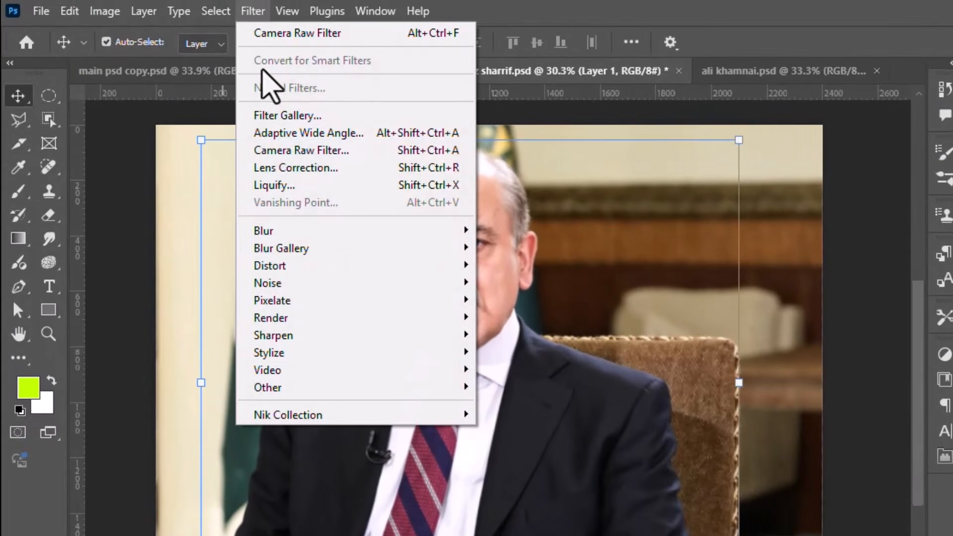
left_click(274, 150)
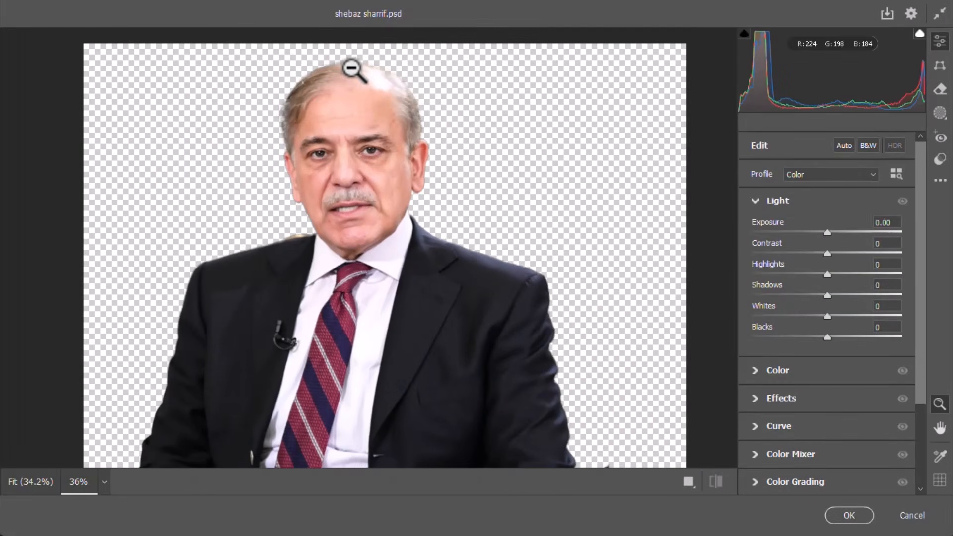
left_click_drag(351, 64, 376, 64)
left_click_drag(827, 274, 769, 277)
left_click_drag(827, 230, 780, 246)
scroll(913, 270, "down", 1)
left_click_drag(828, 268, 856, 291)
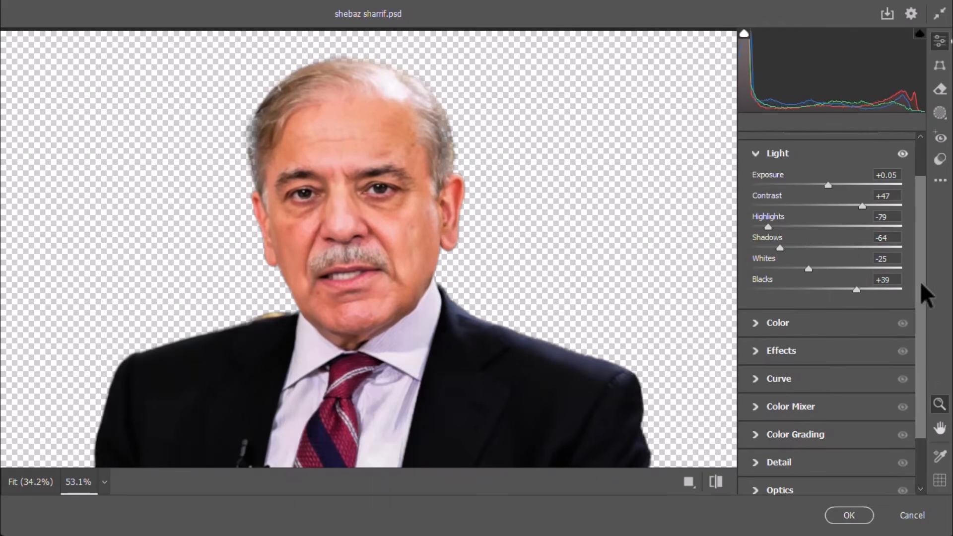
Step: In the Camera Raw color settings, set temperature to -5, tint to +11 and vibrance to +33
scroll(768, 299, "down", 1)
left_click(757, 302)
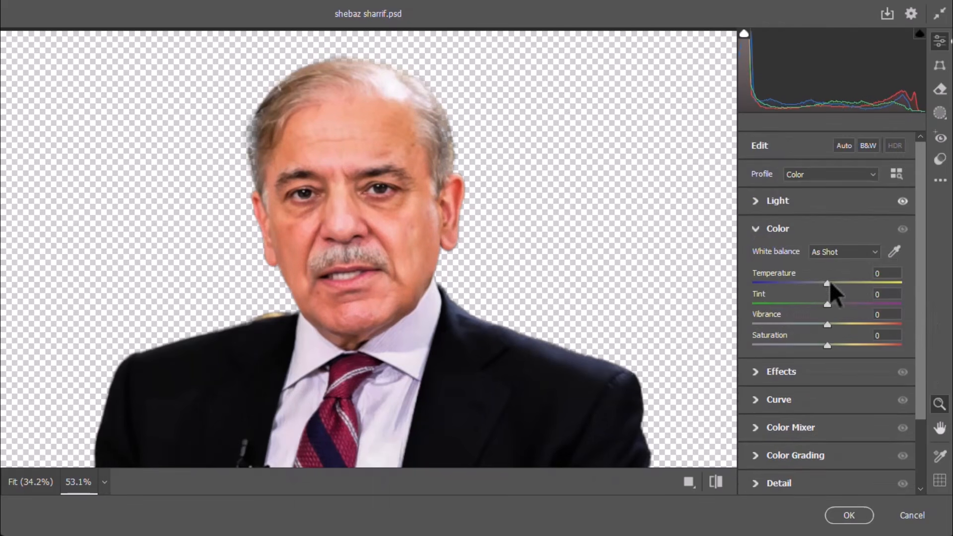
left_click_drag(823, 284, 821, 286)
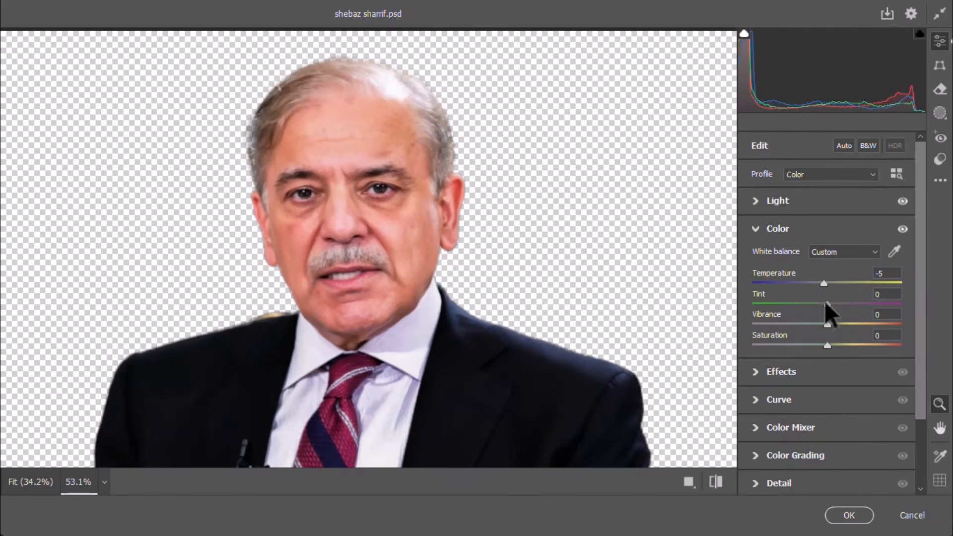
left_click_drag(826, 304, 853, 325)
Step: Set the cut-out's texture to +76, clarity to +18 and dehaze to +9, and apply the Camera Raw filter
scroll(785, 336, "down", 1)
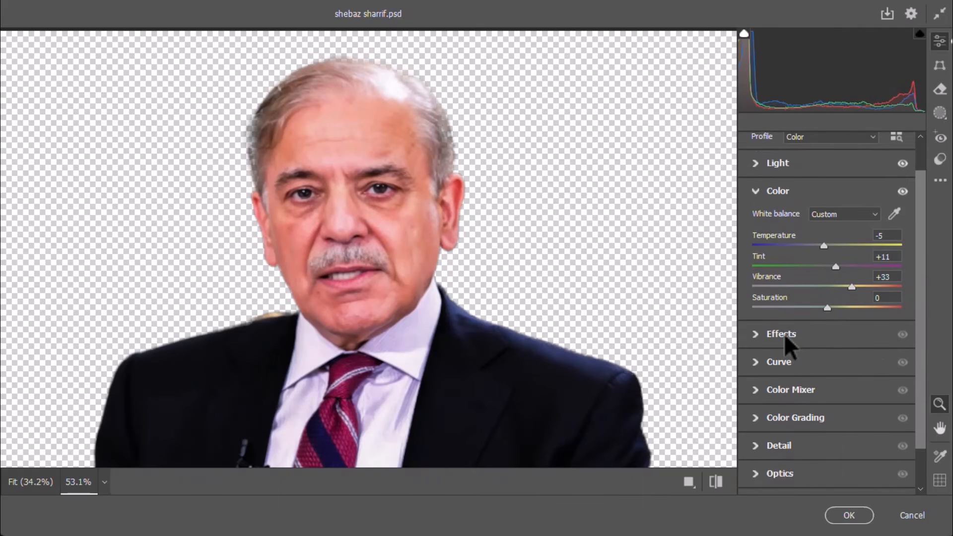
left_click(752, 331)
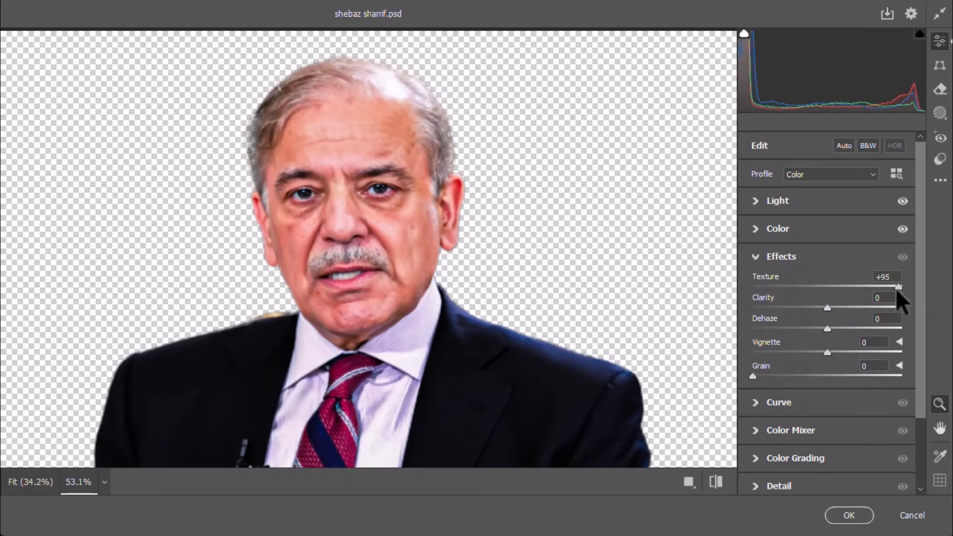
left_click_drag(827, 308, 834, 329)
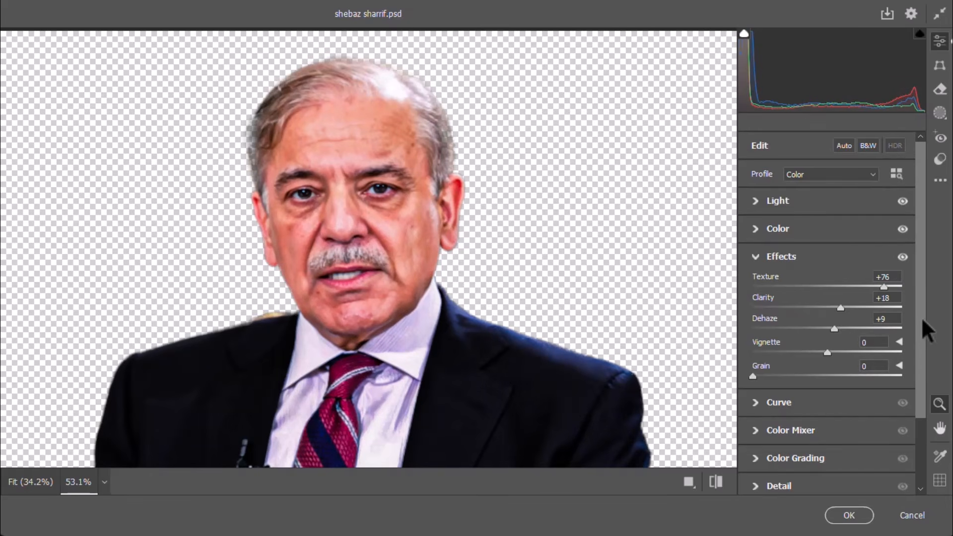
left_click_drag(921, 317, 906, 382)
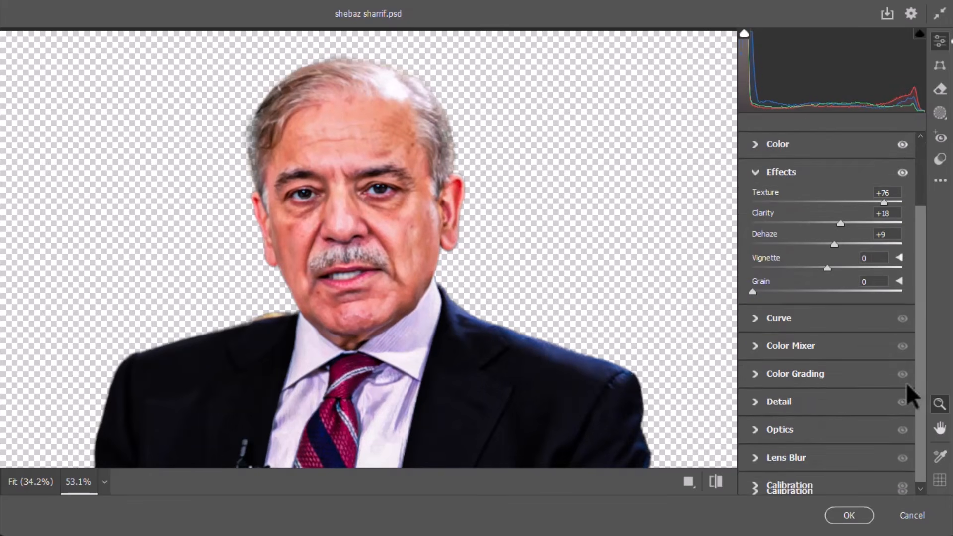
left_click(847, 515)
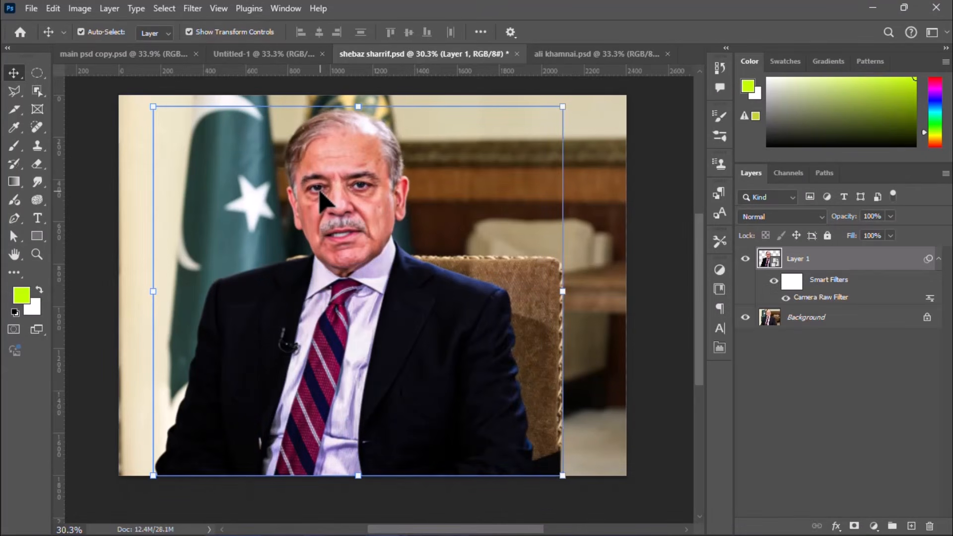
Step: Move the suited man's cut-out into Untitled-1, scale it down and place it over the Pakistan side of the flag background
left_click_drag(320, 191, 431, 288)
left_click_drag(333, 318, 346, 320)
key("ctrl+t")
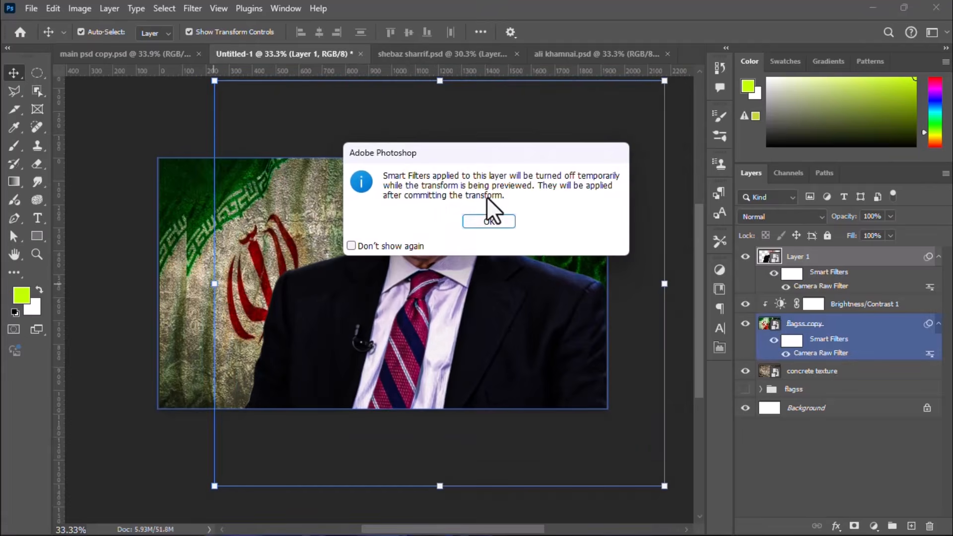
left_click(489, 221)
left_click_drag(214, 283, 348, 283)
left_click_drag(470, 298, 472, 362)
left_click_drag(352, 348, 413, 369)
left_click_drag(343, 368, 318, 368)
left_click_drag(411, 369, 431, 370)
key("Return")
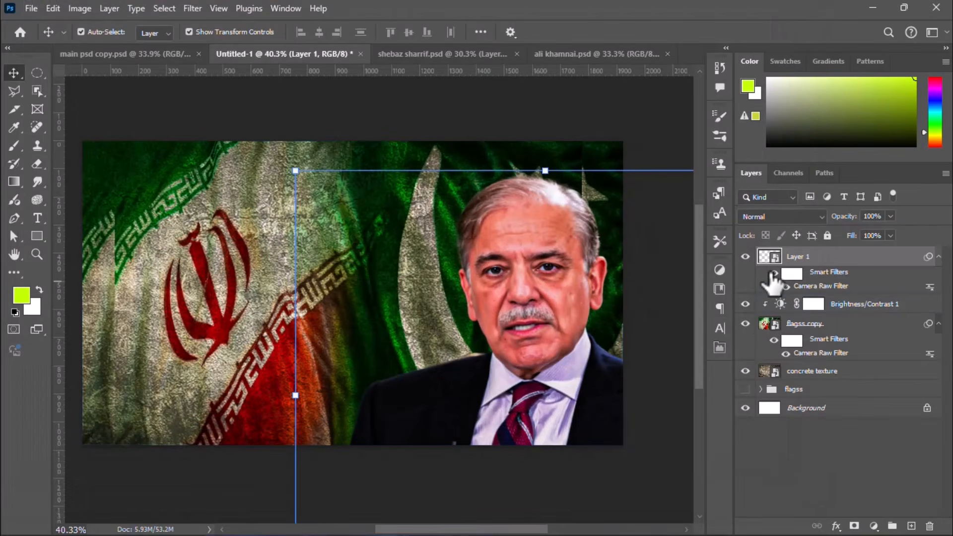
Step: Compare the suited man's cut-out with and without its smart filters, and deselect the layer
left_click(773, 272)
left_click(772, 272)
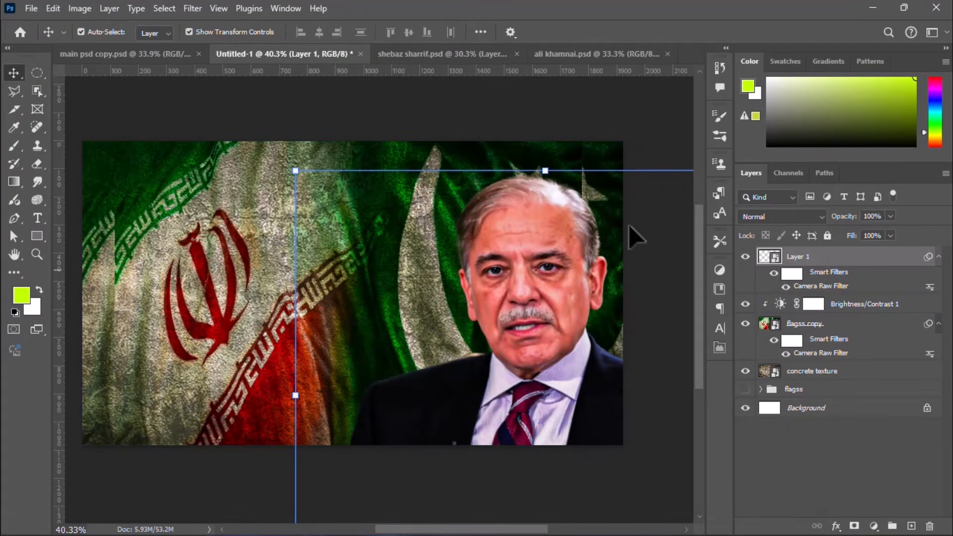
left_click(499, 133)
scroll(530, 215, "down", 1)
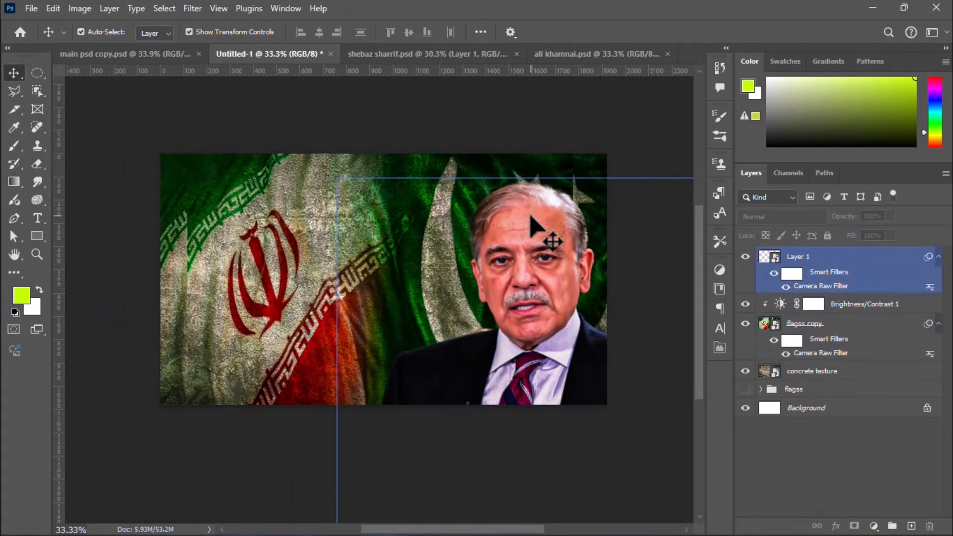
Step: In ali khamnai.psd, select the seated man with the Object Selection tool and copy him to a new layer
left_click(560, 55)
scroll(301, 225, "down", 1)
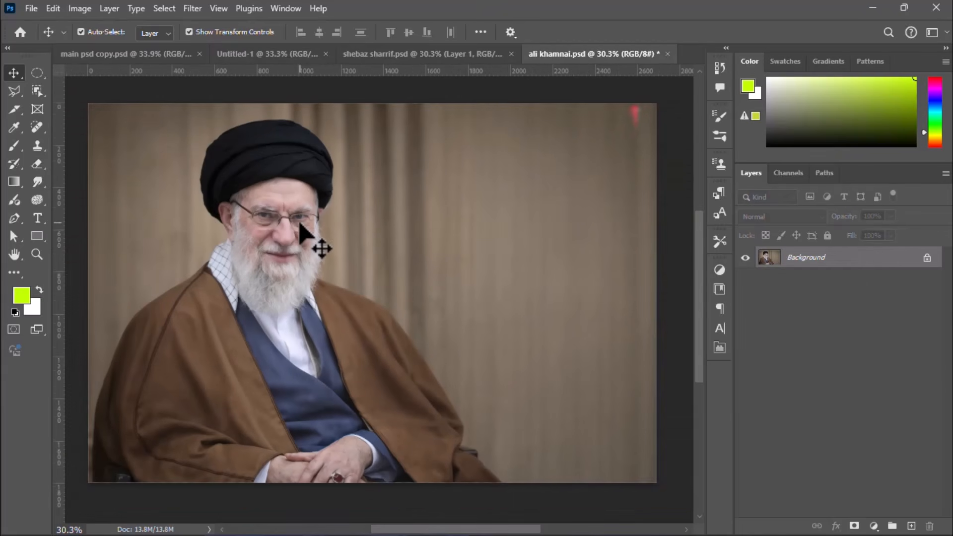
left_click(36, 92)
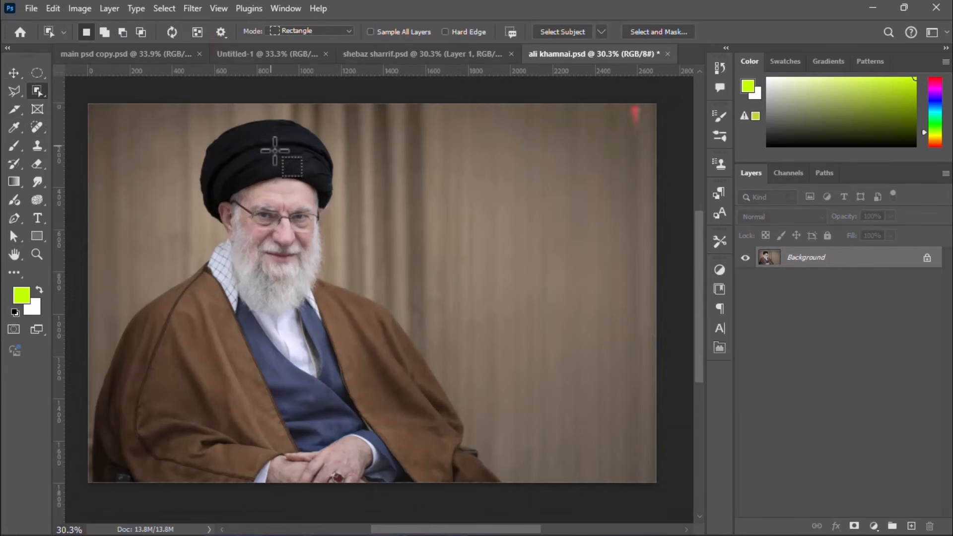
left_click(256, 157)
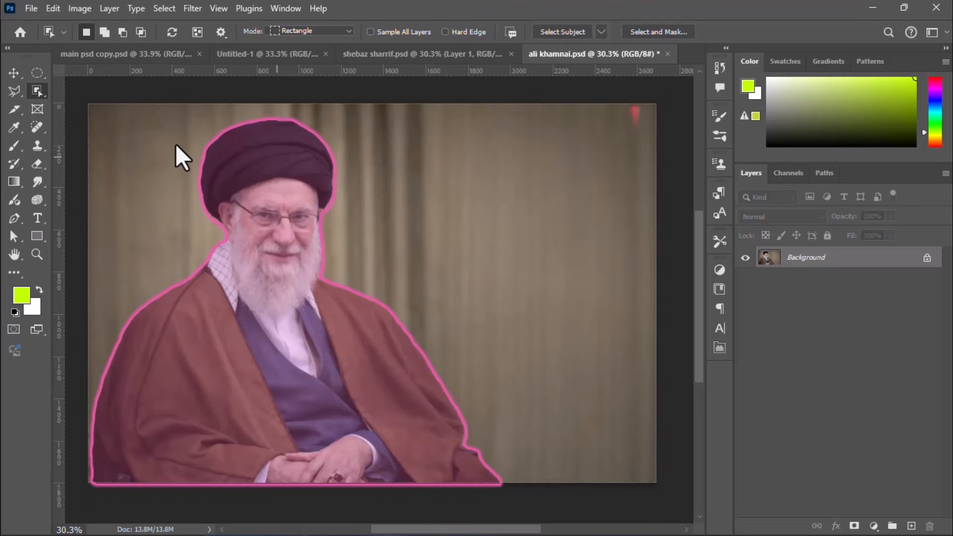
key("ctrl+j")
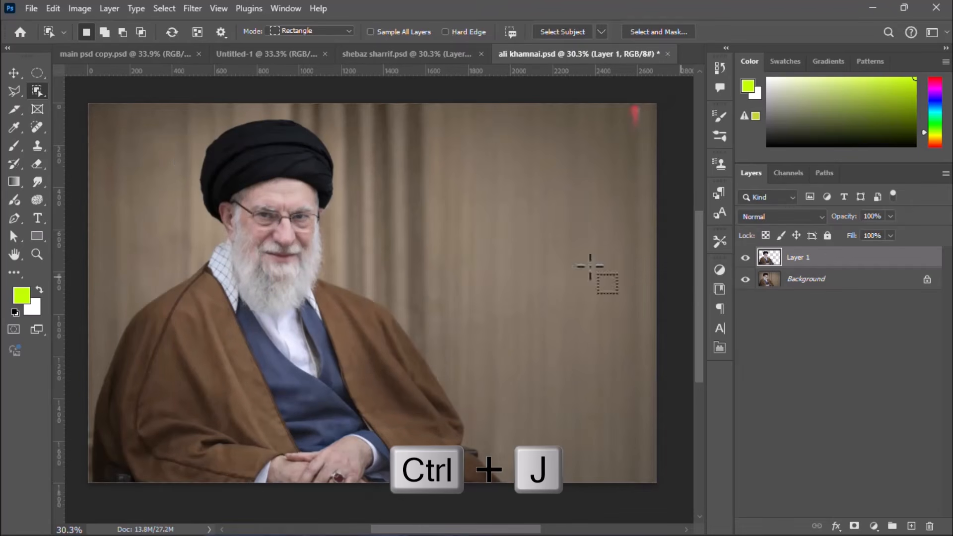
Step: Duplicate the turbaned man's cut-out layer and convert the copy to a smart object
left_click(13, 73)
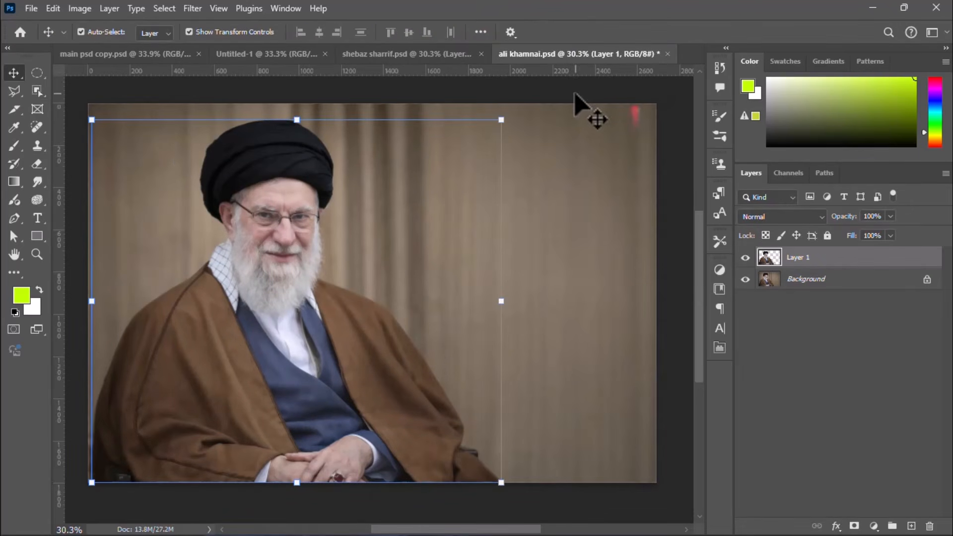
key("ctrl+j")
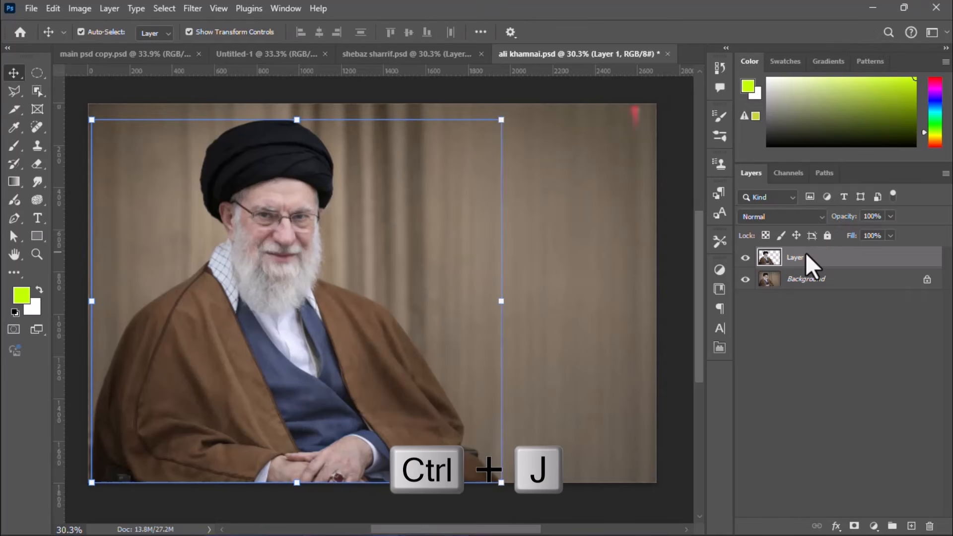
right_click(805, 256)
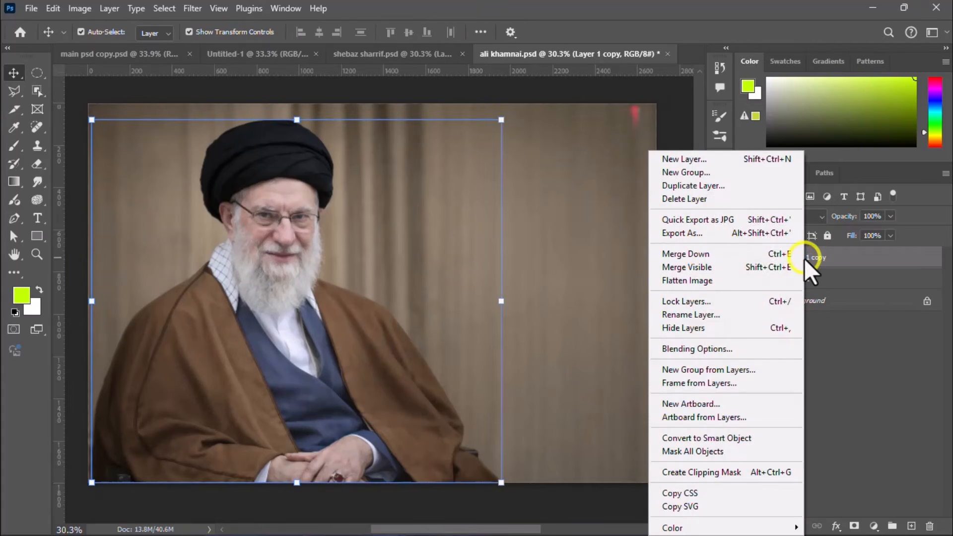
left_click(711, 437)
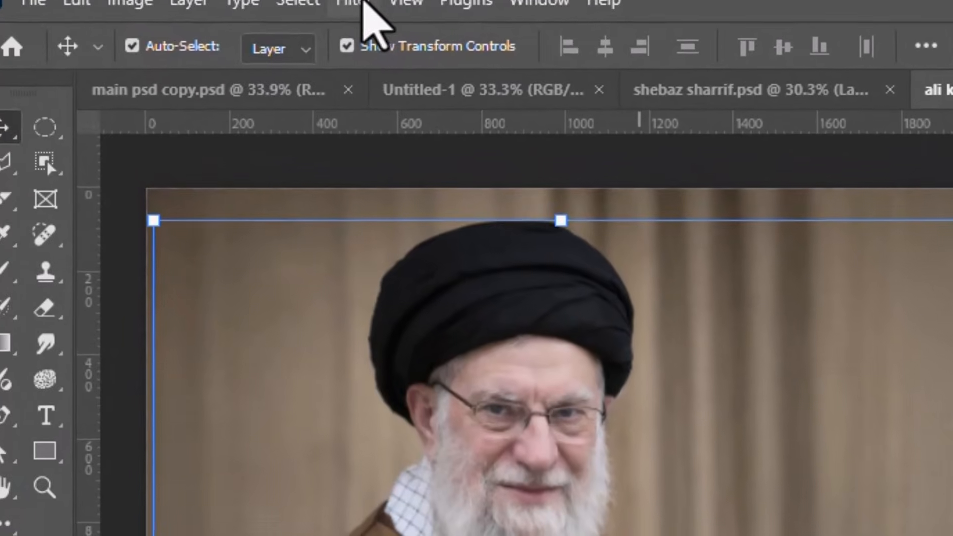
Step: Start a Camera Raw filter on the turbaned man's cut-out with texture +82 and clarity +36
left_click(360, 4)
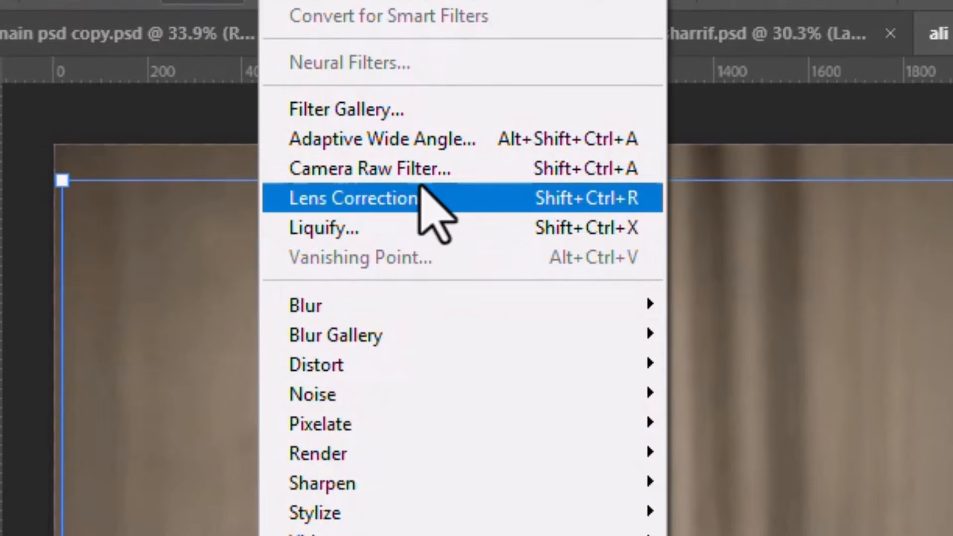
left_click(433, 161)
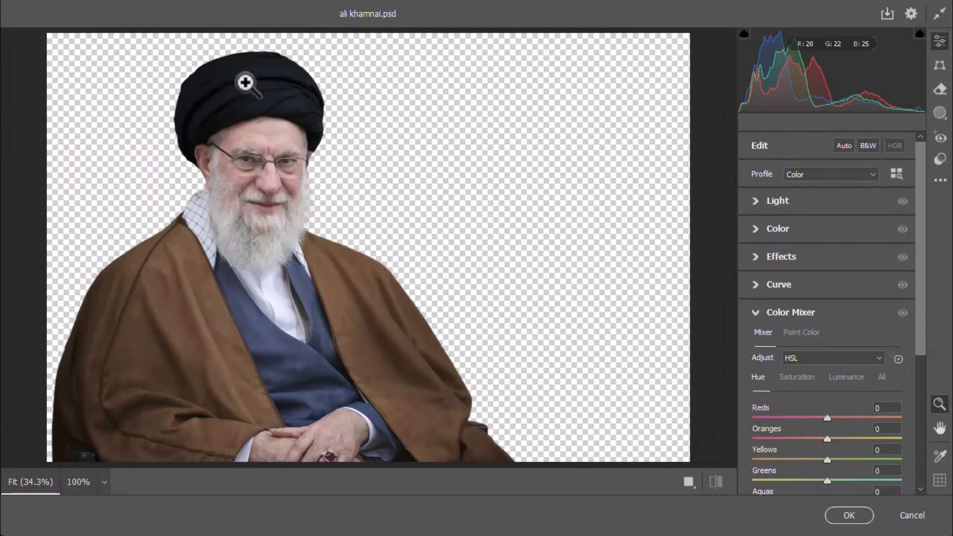
mouse_move(246, 81)
left_mouse_down()
mouse_move(277, 80)
mouse_move(260, 79)
left_mouse_up()
left_click(761, 255)
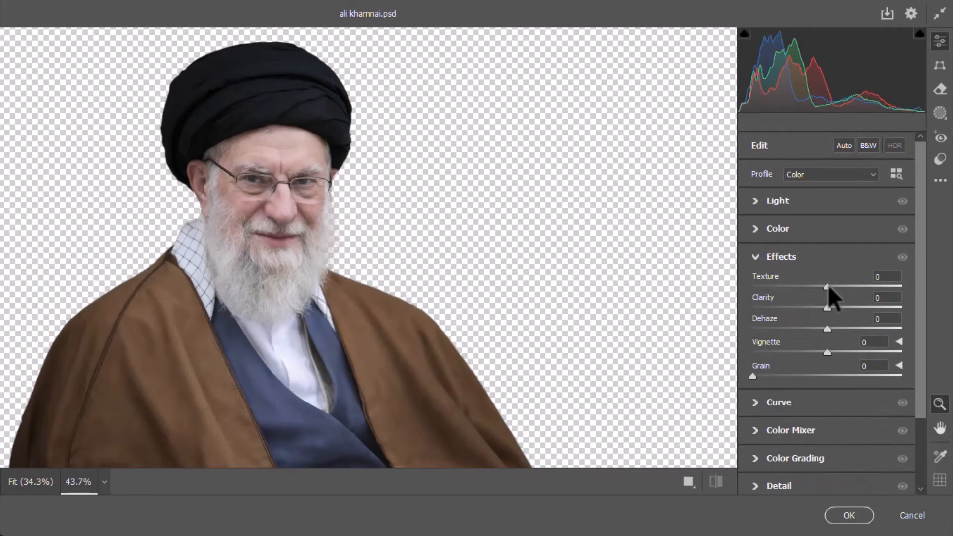
left_click_drag(828, 287, 890, 293)
left_click_drag(825, 308, 851, 307)
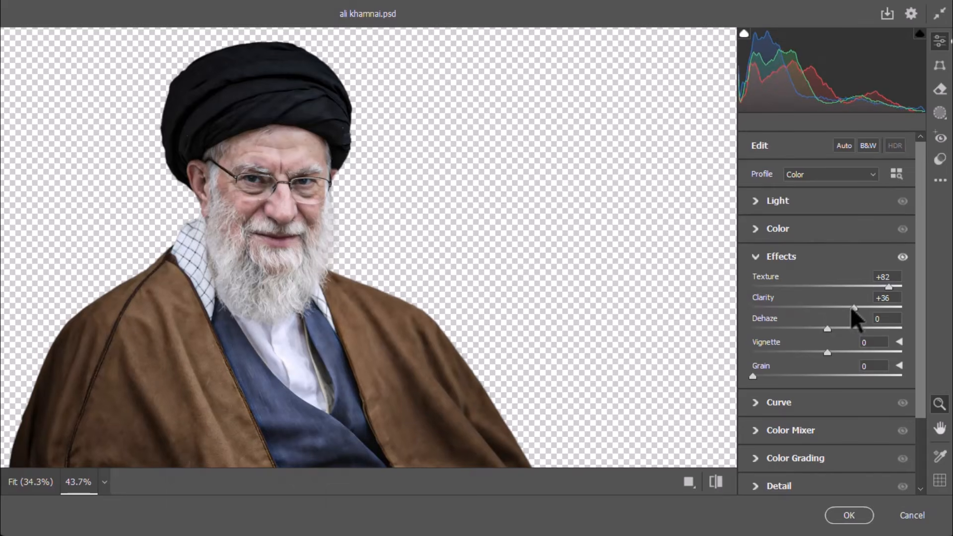
Step: Set the light values to exposure +0.75, contrast +32, highlights -69, shadows -23, whites -39 and blacks +6
left_click(755, 208)
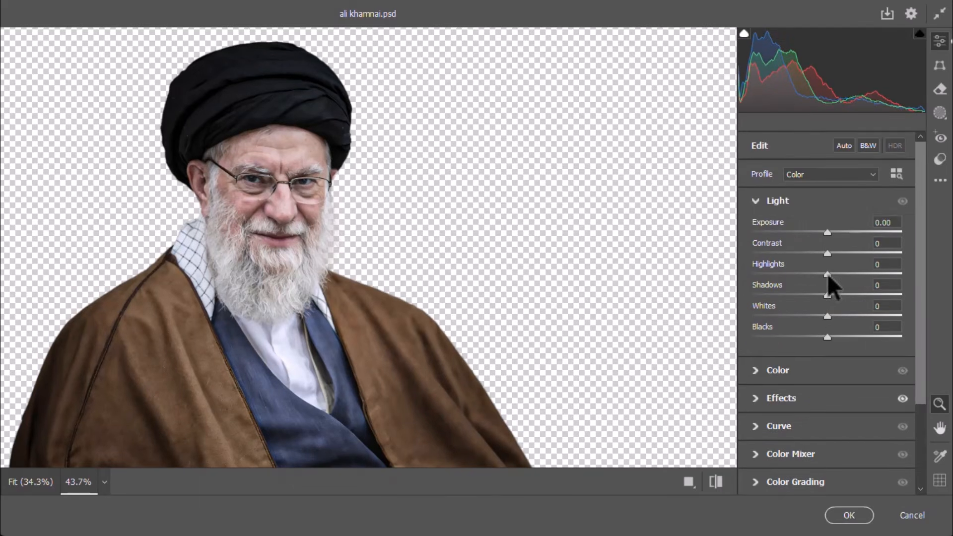
left_click_drag(827, 274, 776, 275)
left_click_drag(827, 233, 850, 253)
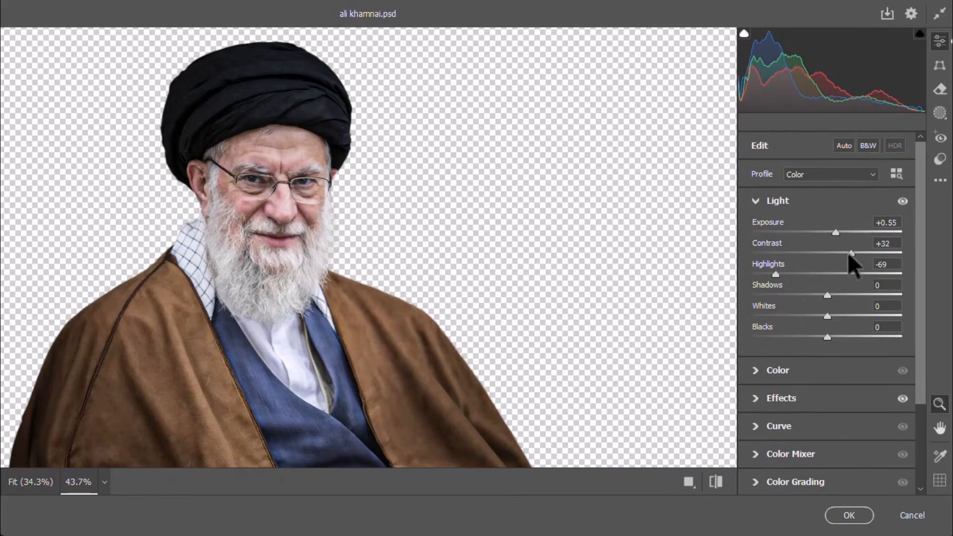
mouse_move(817, 294)
left_mouse_down()
mouse_move(808, 290)
mouse_move(825, 291)
left_mouse_up()
left_click_drag(837, 230, 840, 231)
left_click_drag(825, 294, 828, 336)
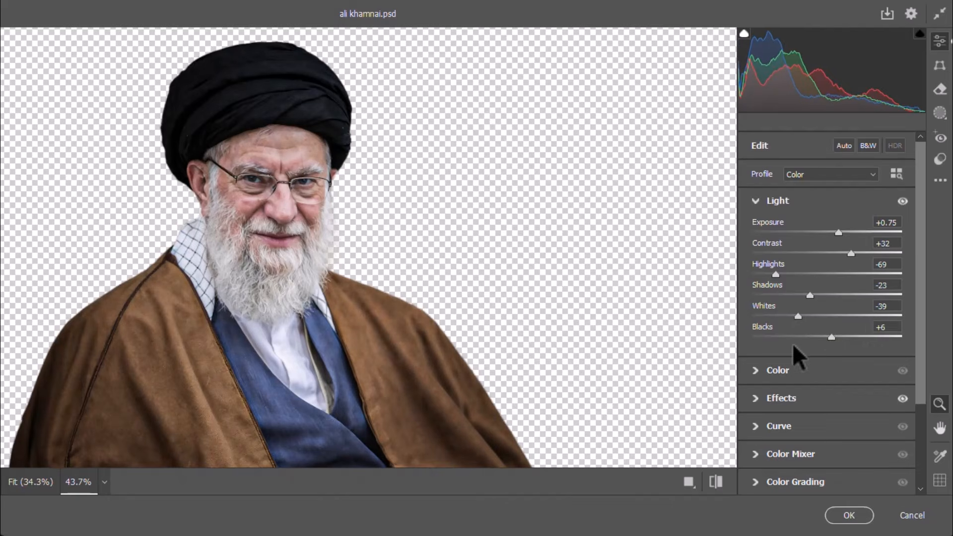
Step: Cool the cut-out's color temperature slightly, raise its vibrance a little and set dehaze to +22
left_click(753, 371)
left_click(832, 282)
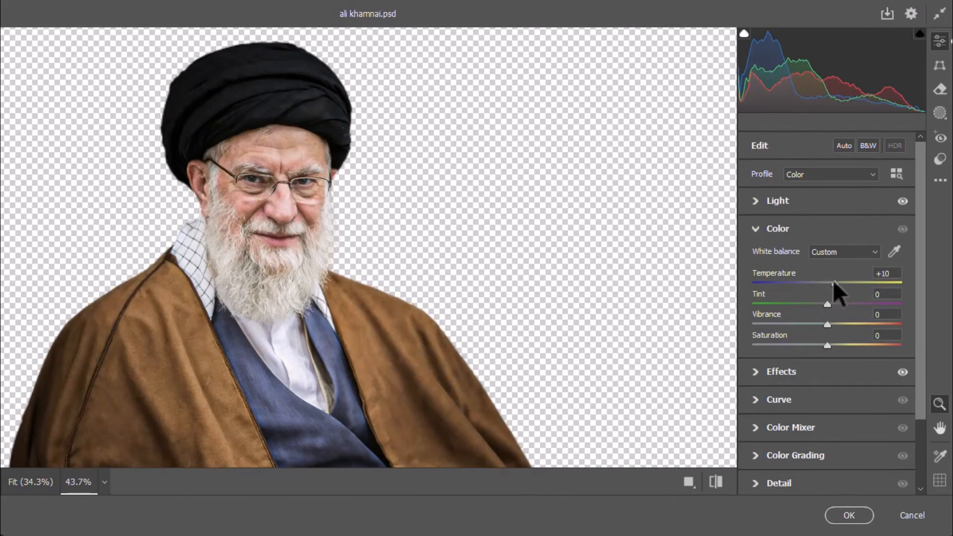
left_click_drag(831, 282, 840, 323)
left_click_drag(825, 283, 819, 285)
left_click_drag(919, 278, 919, 319)
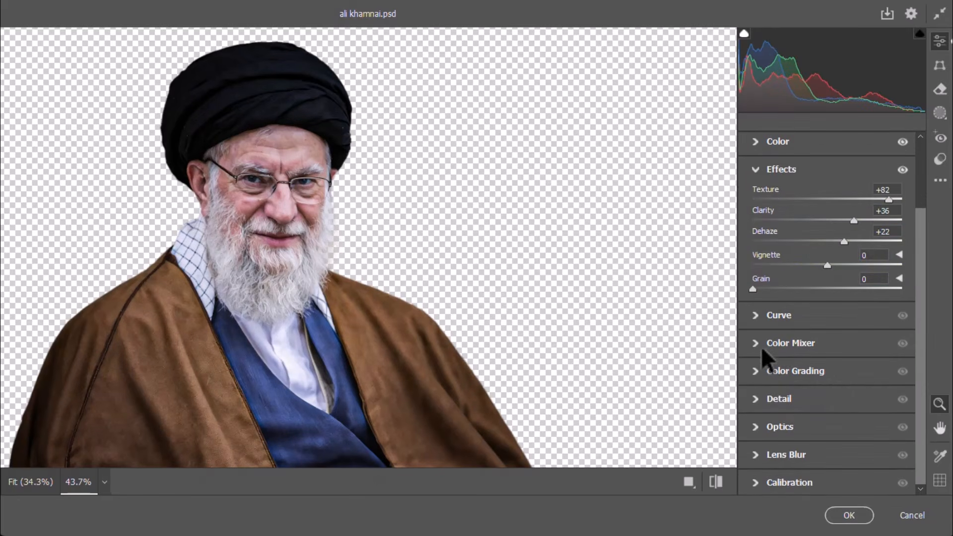
Step: In the Color Mixer, set saturation to reds +52, aquas +56, blues +68, purples +45 and magentas +32, and apply the filter
left_click(752, 346)
left_click_drag(828, 294, 867, 294)
left_click(807, 258)
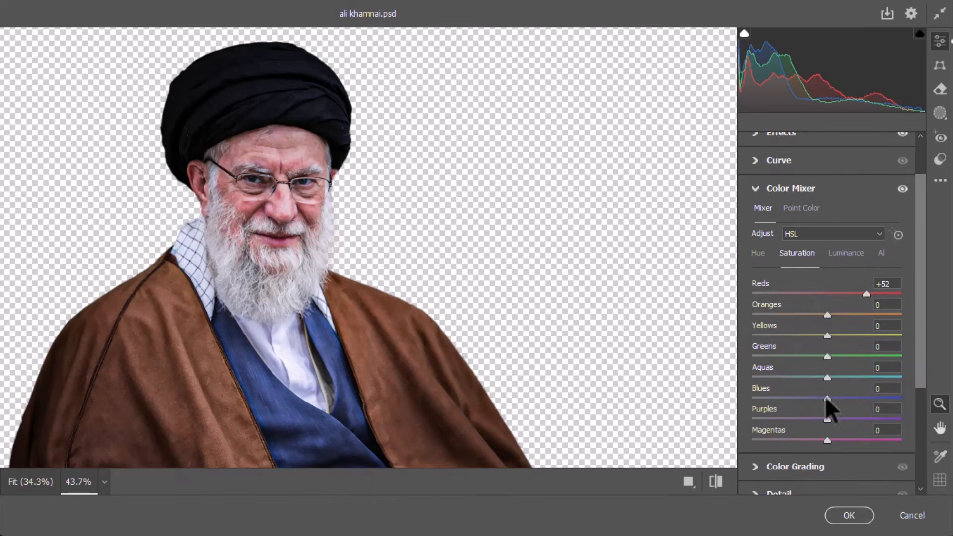
left_click_drag(827, 398, 877, 399)
left_click_drag(827, 377, 869, 380)
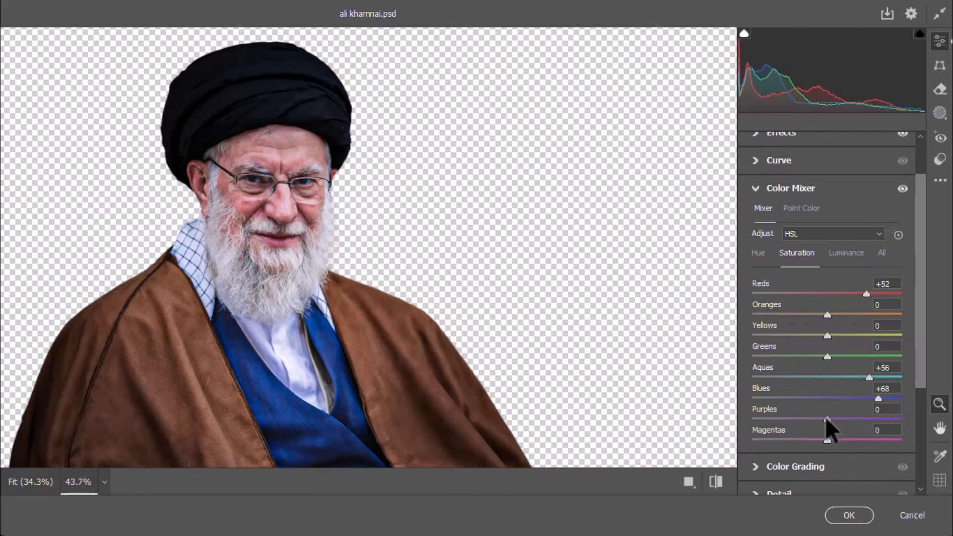
left_click_drag(827, 420, 861, 419)
left_click(851, 440)
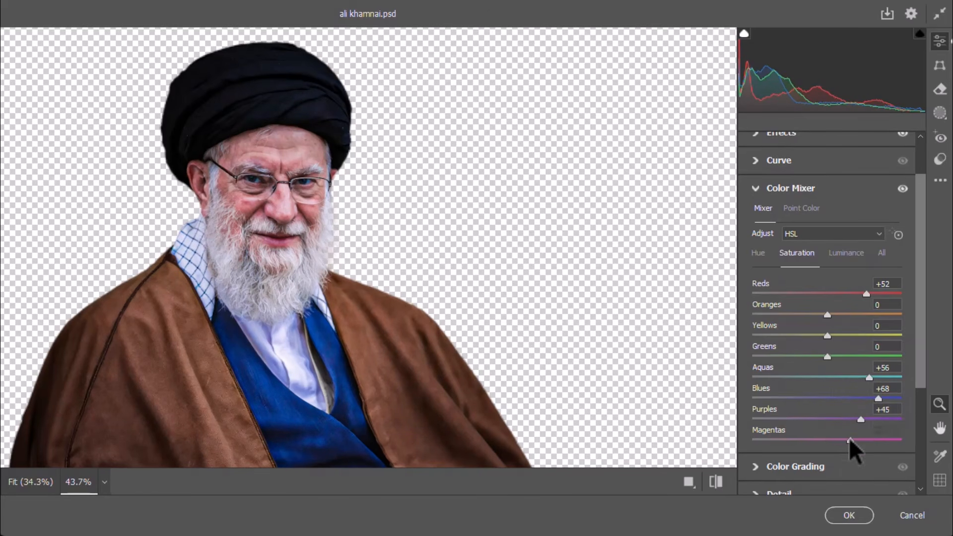
left_click(852, 515)
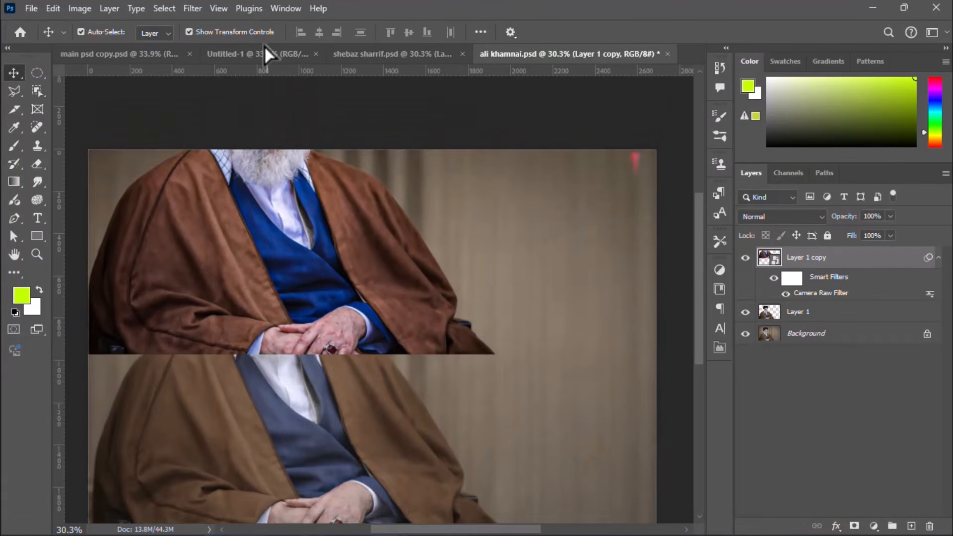
Step: Bring the turbaned man's retouched cut-out into the flag composition, scale it to about 21.88%, and position it on the Iranian flag side
left_click(264, 52)
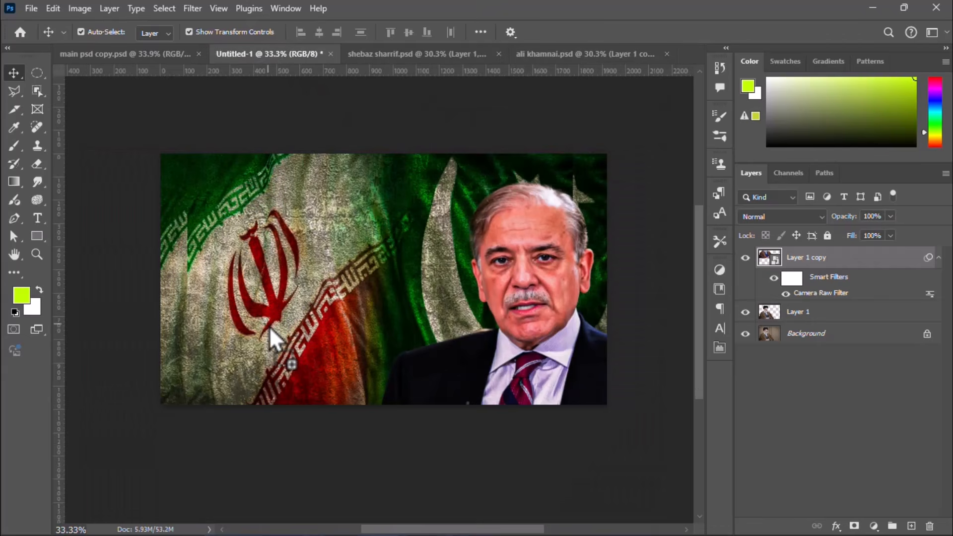
left_click_drag(269, 326, 270, 329)
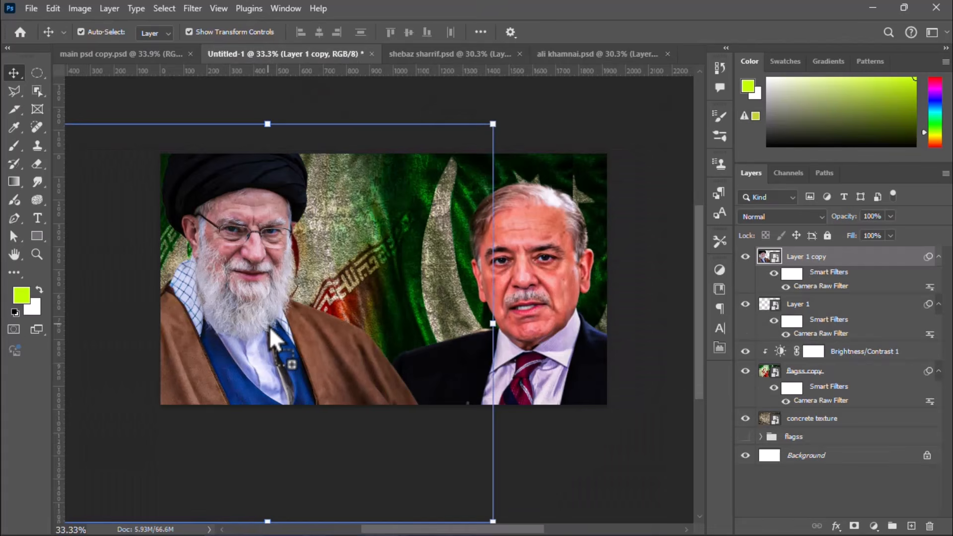
left_click_drag(253, 259, 282, 289)
left_click(521, 354)
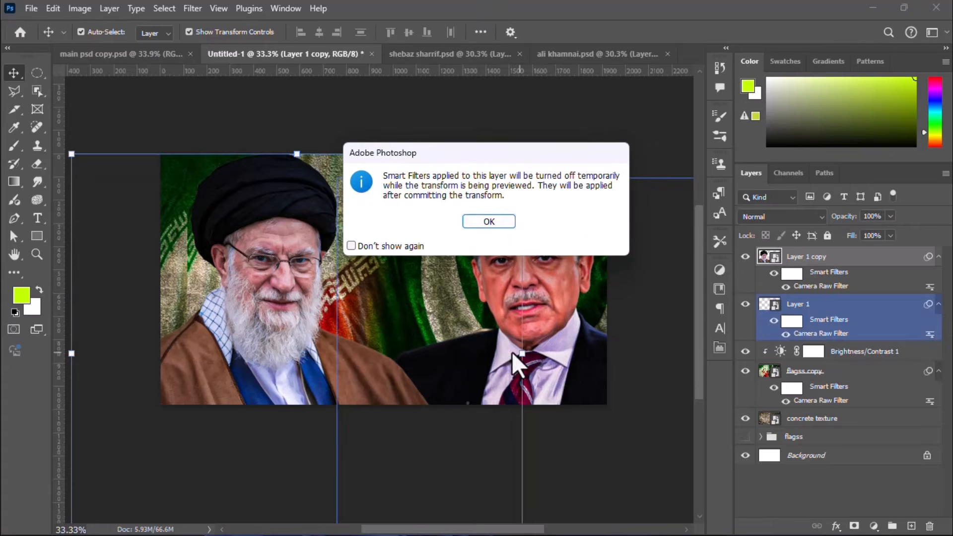
left_click(489, 222)
left_click_drag(522, 354, 479, 286)
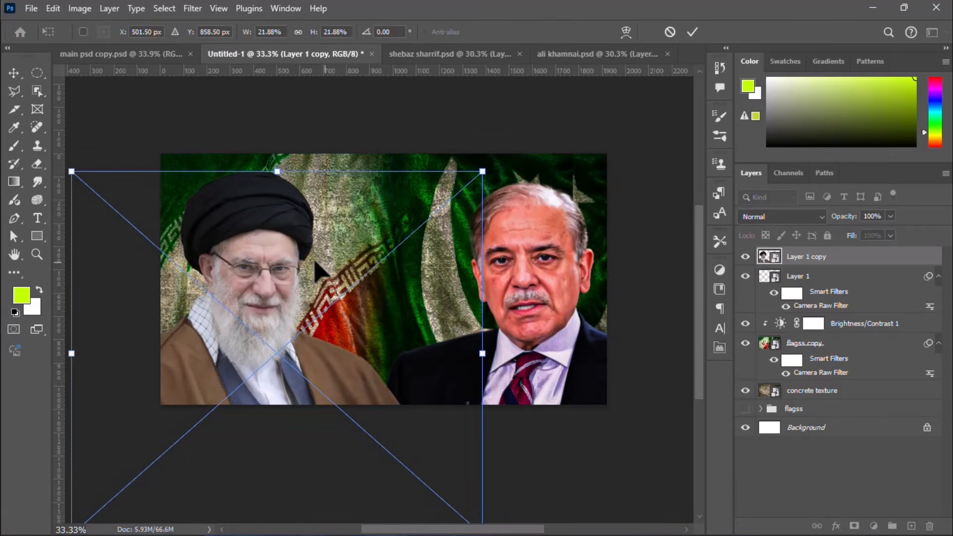
key("Return")
Step: Add a Brightness/Contrast adjustment clipped to the turbaned man's cut-out with brightness -7 and contrast 56
scroll(243, 286, "up", 2)
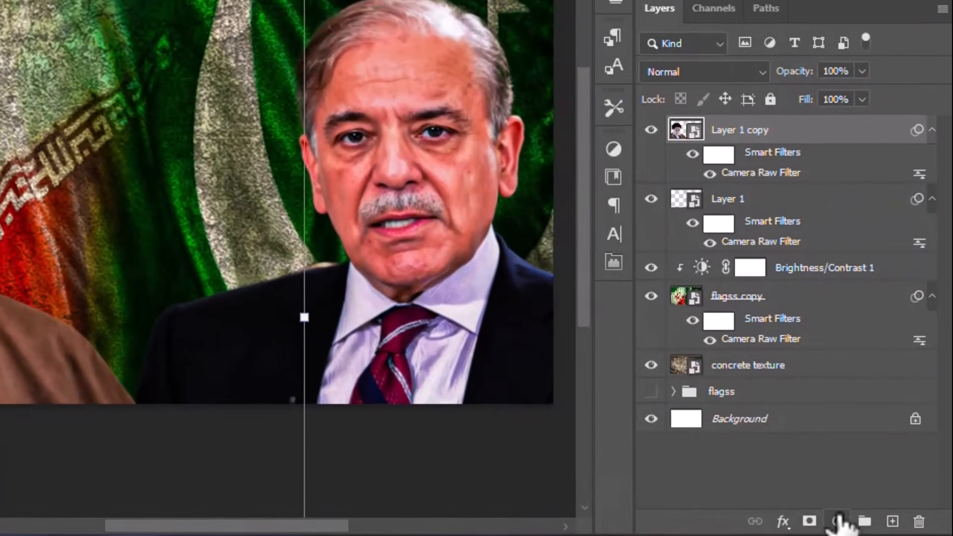
left_click(874, 525)
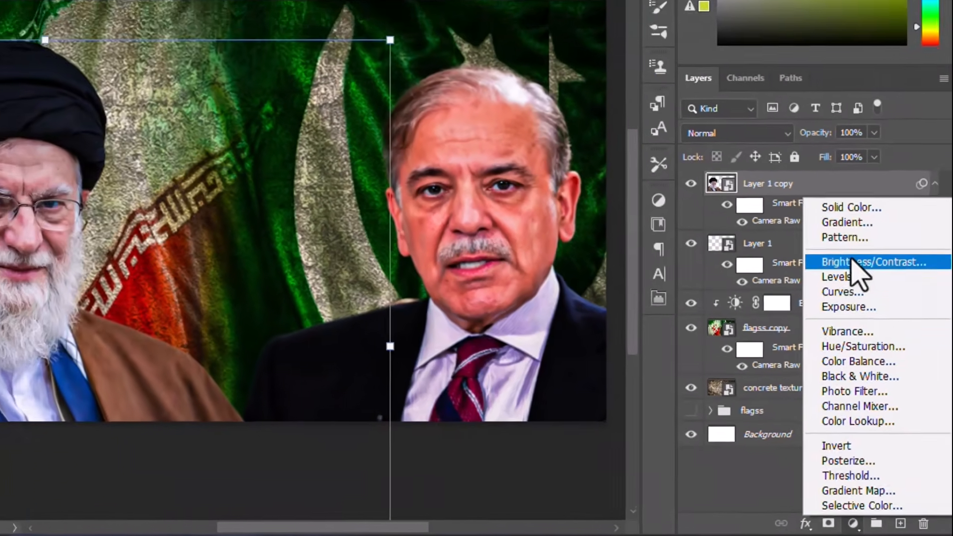
left_click(846, 218)
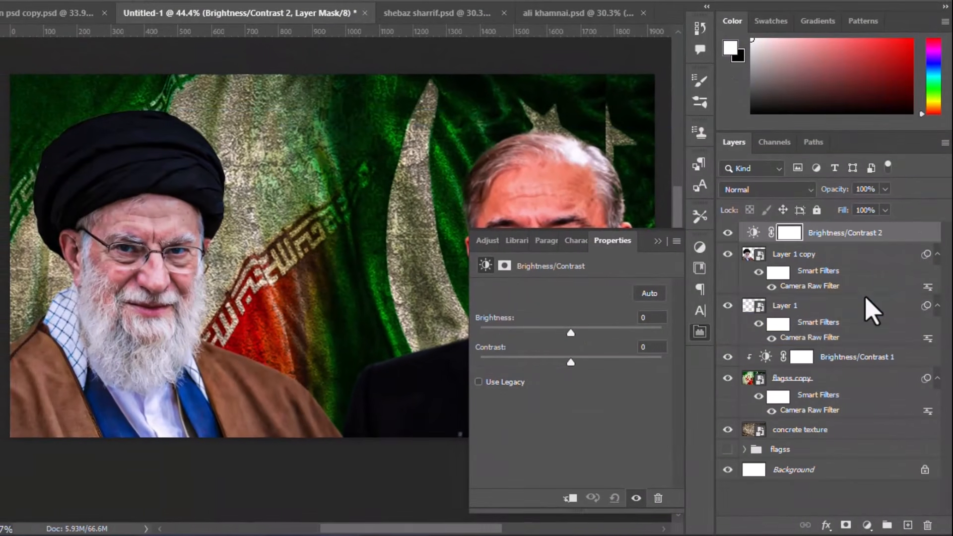
left_click(569, 500)
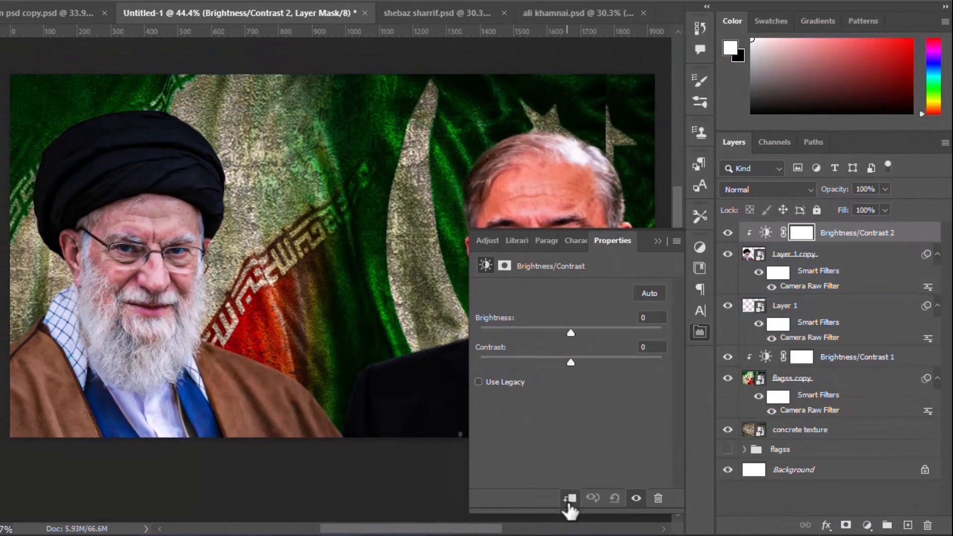
left_click_drag(571, 332, 558, 332)
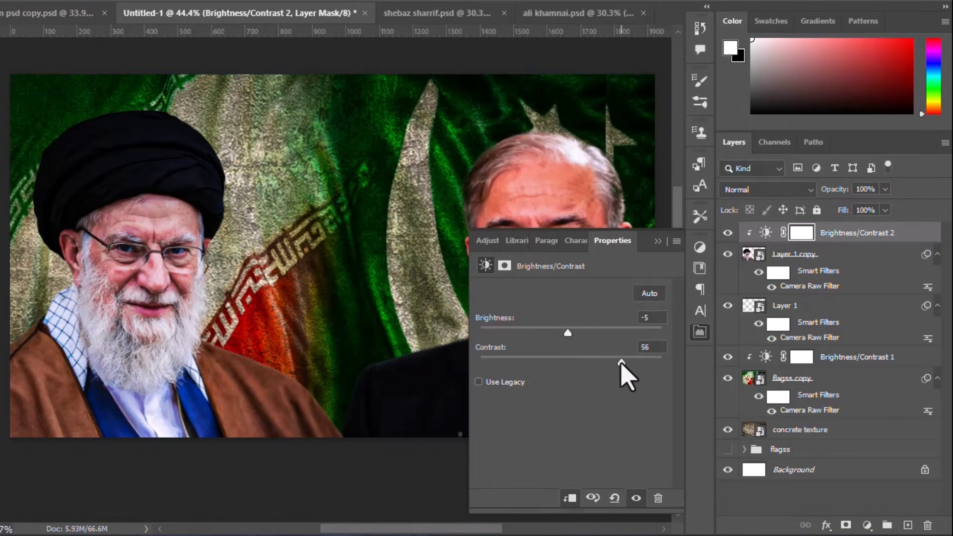
left_click_drag(566, 333, 570, 333)
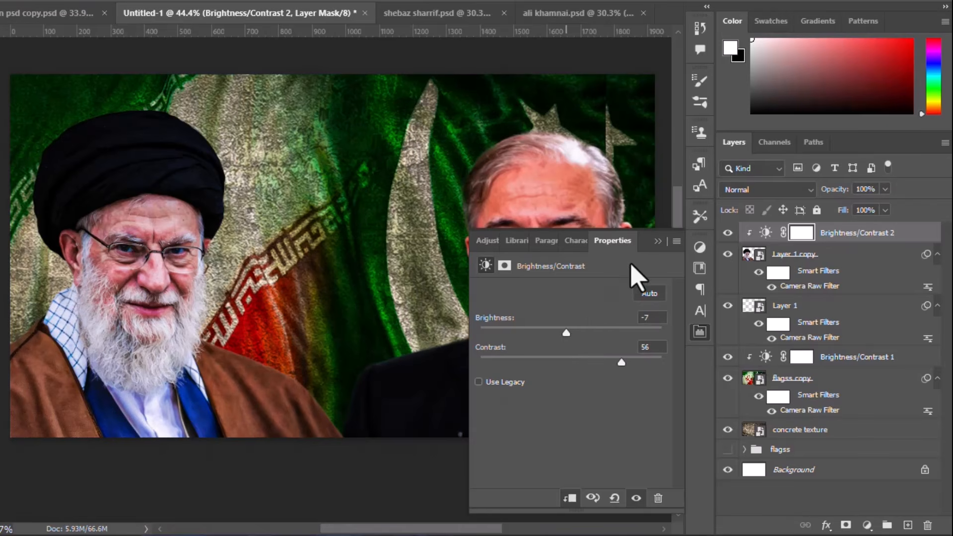
left_click(658, 243)
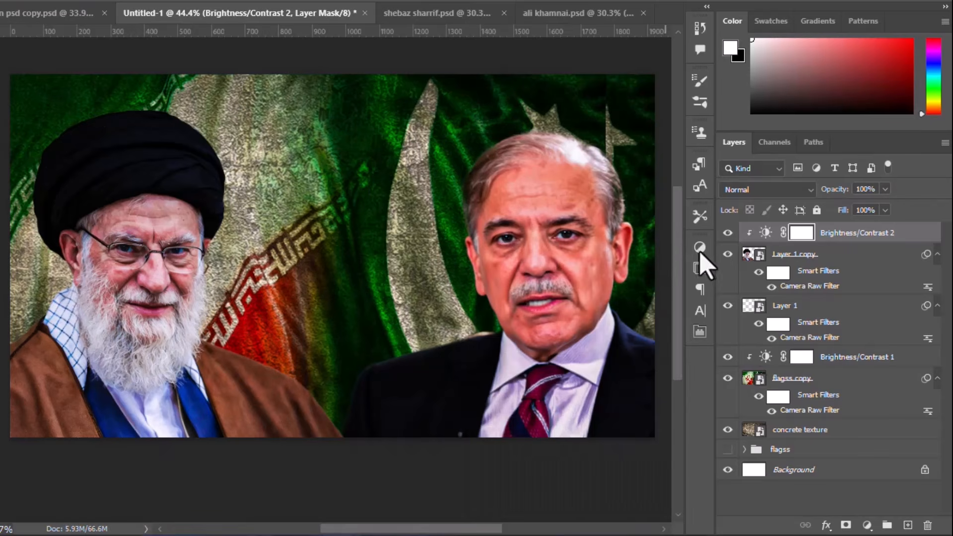
Step: Add a clipped Hue/Saturation adjustment to the same cut-out with master saturation +11, reds saturation +38 and reds lightness -11
left_click(819, 268)
left_click(867, 526)
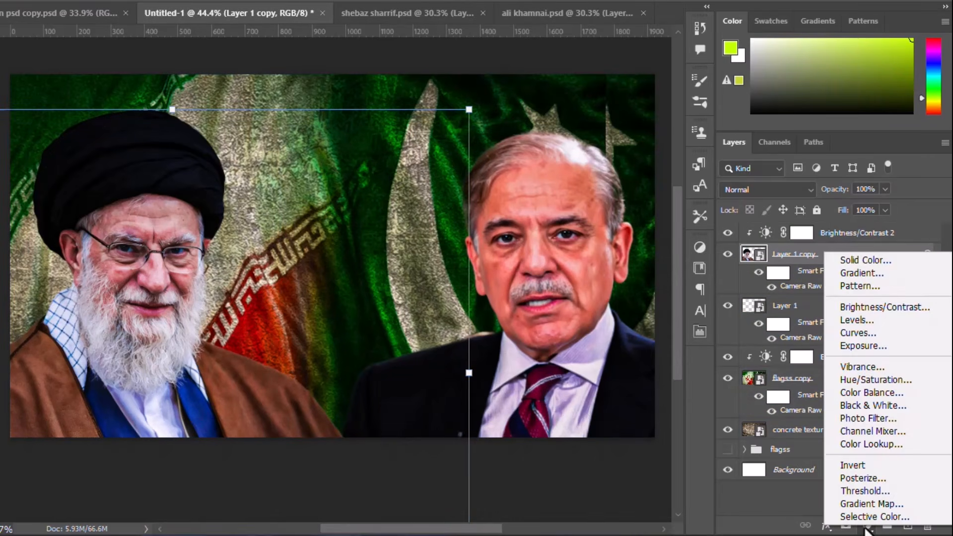
left_click(874, 381)
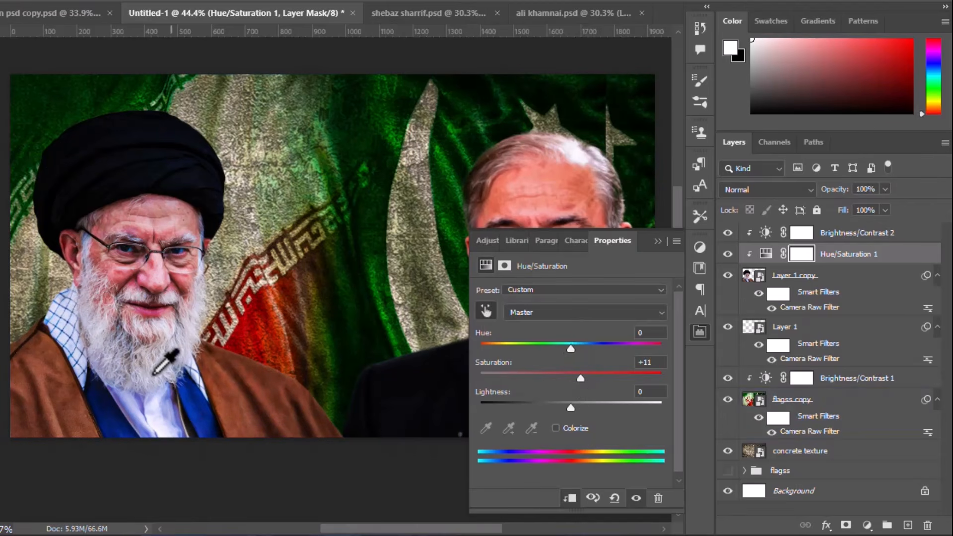
left_click(29, 370)
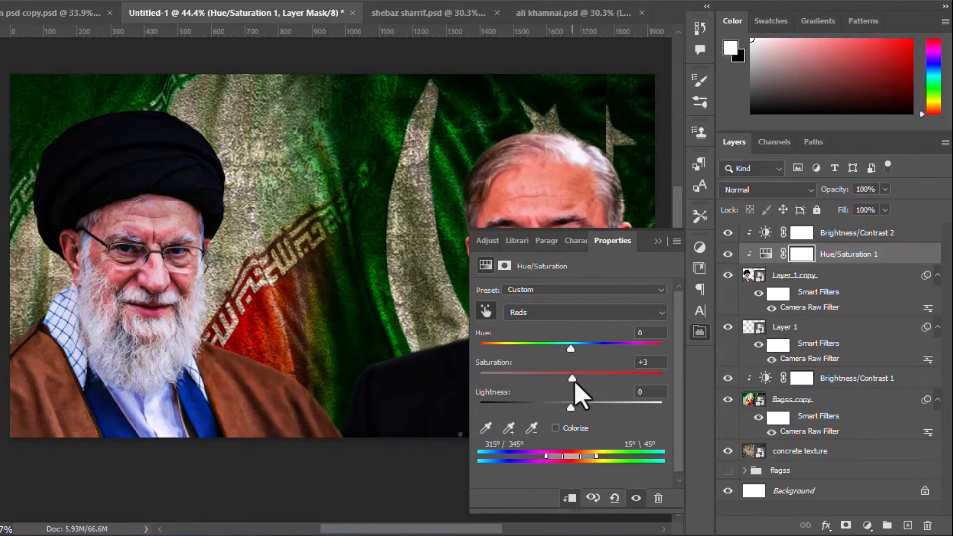
left_click_drag(576, 384, 560, 408)
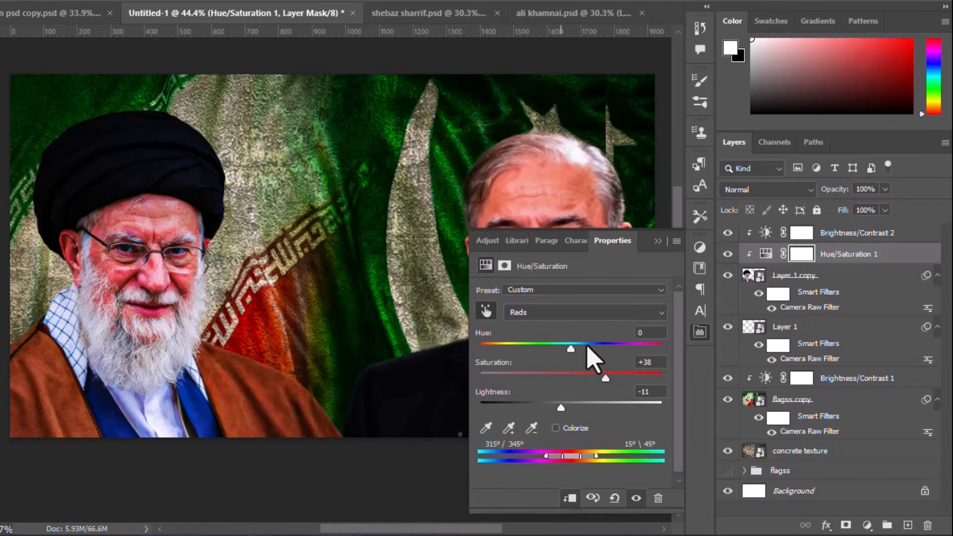
left_click(598, 313)
left_click(602, 323)
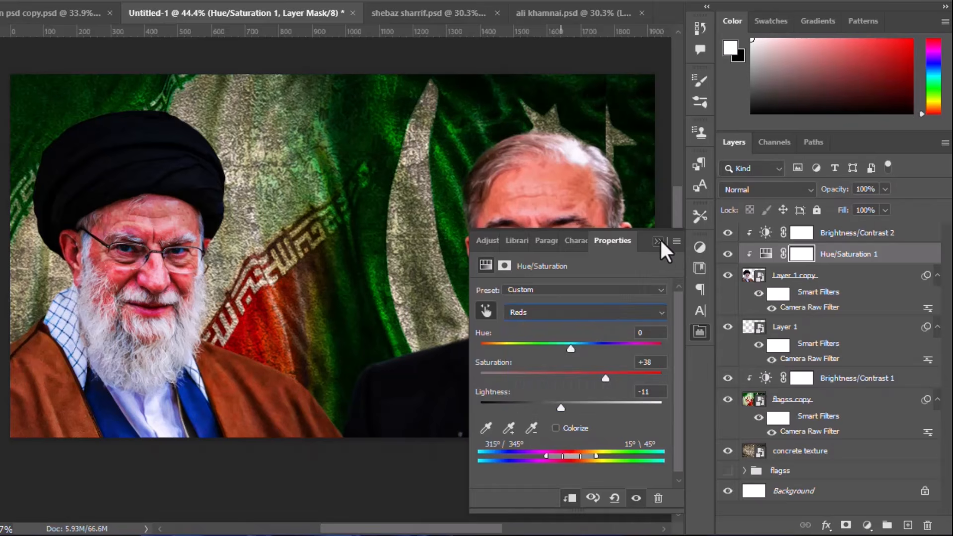
left_click(659, 241)
Step: Invert the Hue/Saturation mask and paint white over both sides of the brown robe with a soft 175 px brush
key("ctrl+i")
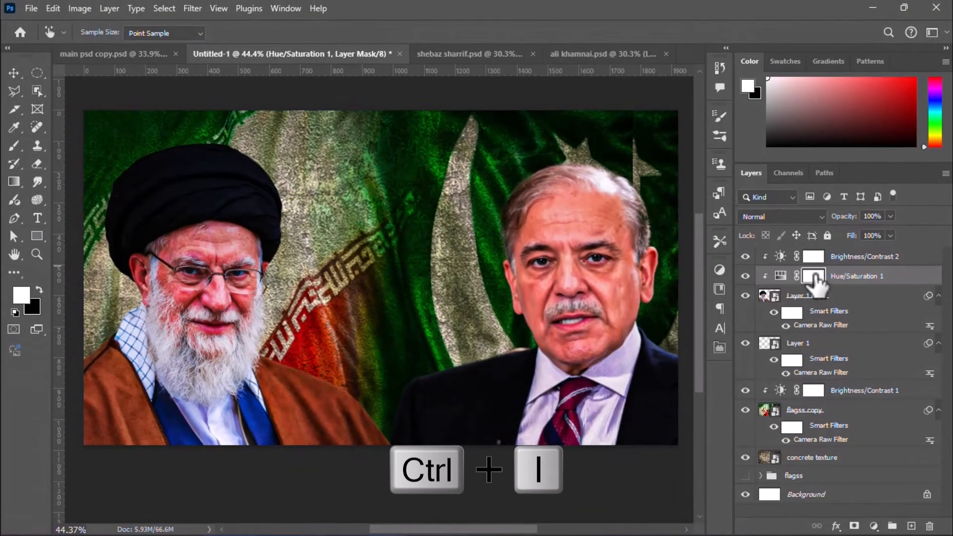
key("ctrl+i")
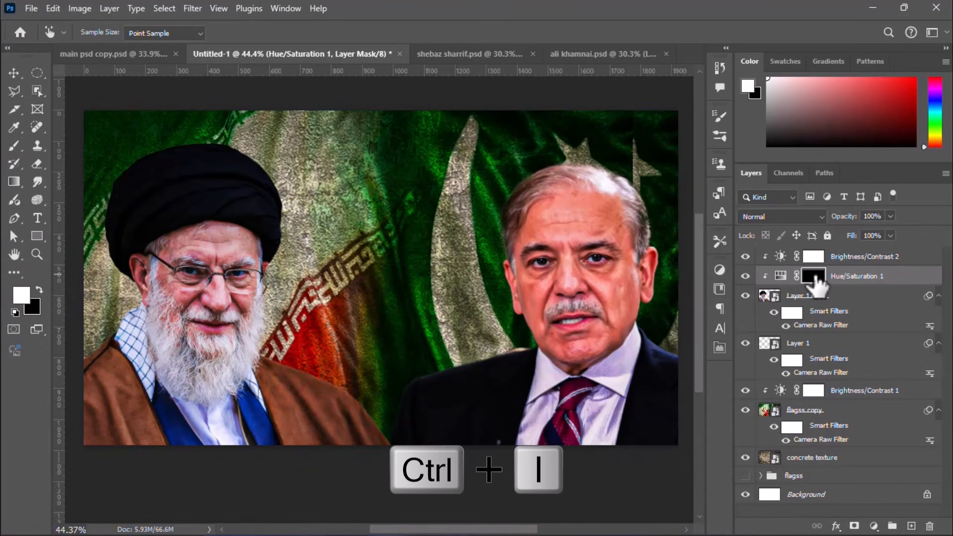
left_click_drag(395, 529, 382, 530)
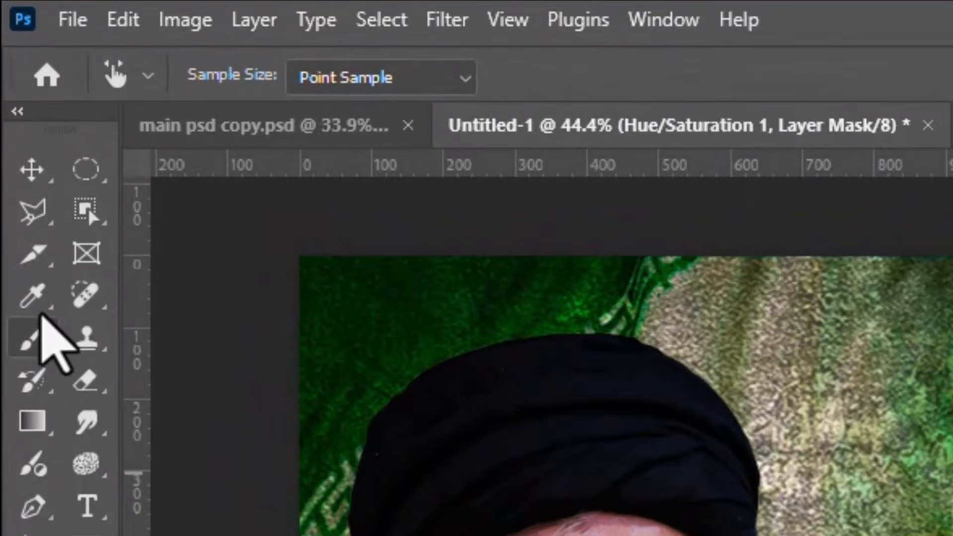
left_click(29, 342)
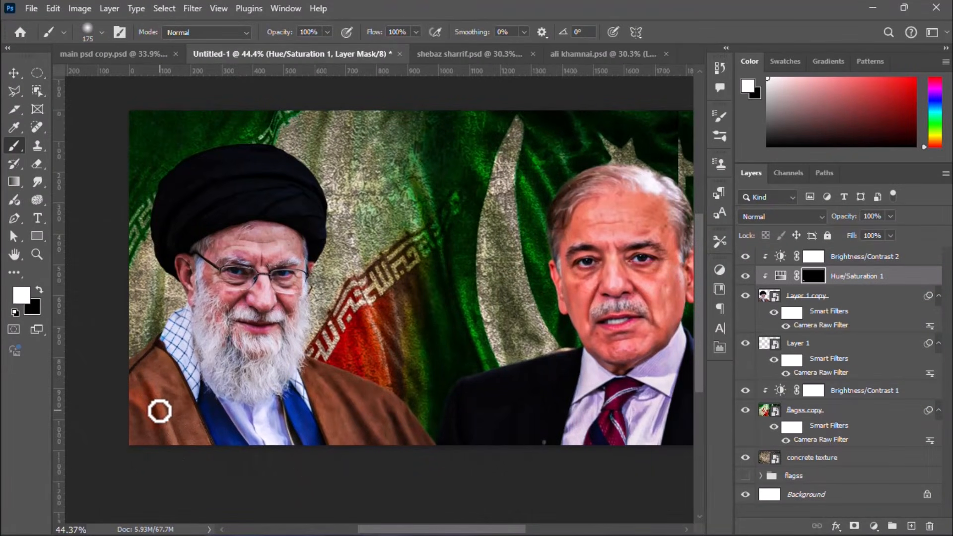
scroll(300, 449, "up", 3)
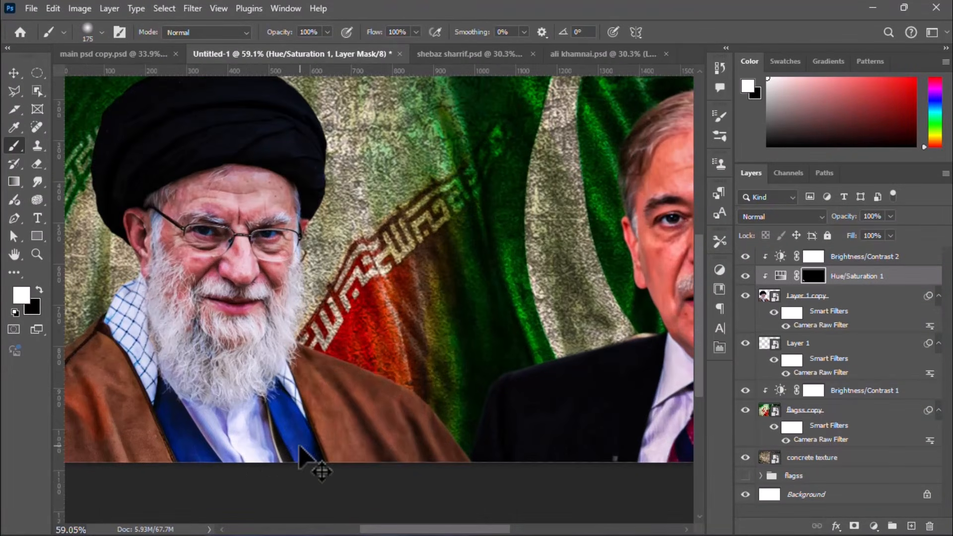
mouse_move(357, 410)
left_mouse_down()
mouse_move(402, 405)
mouse_move(414, 429)
mouse_move(384, 402)
mouse_move(394, 385)
mouse_move(363, 346)
left_mouse_up()
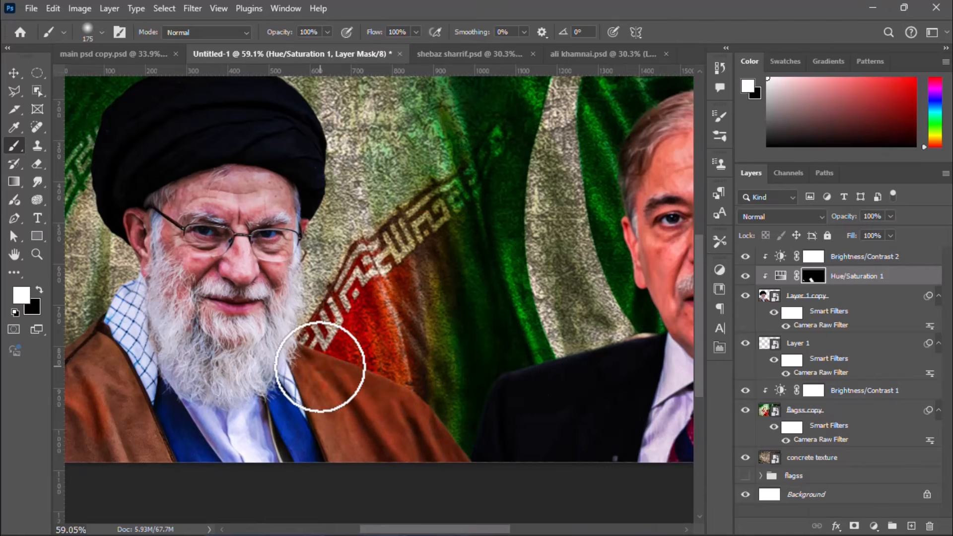
scroll(159, 393, "down", 2)
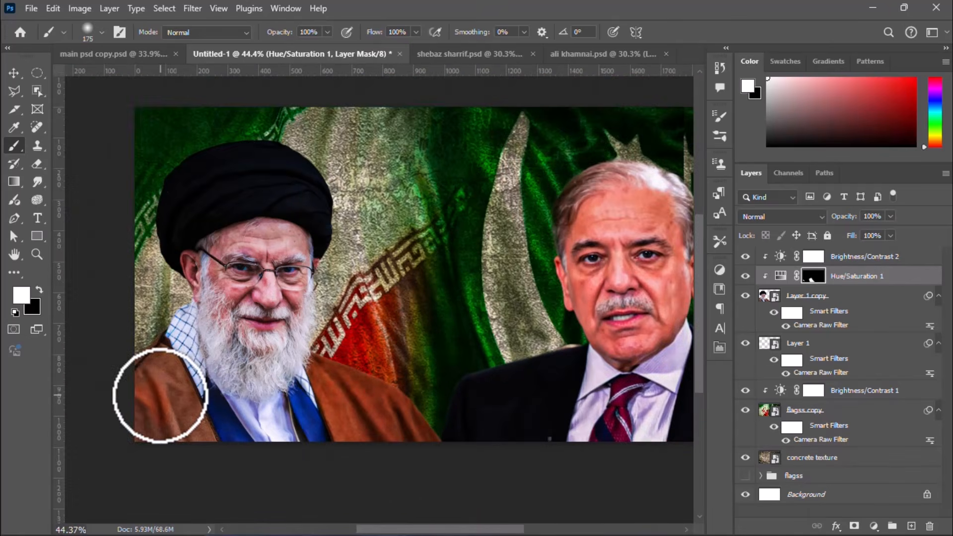
scroll(139, 362, "up", 3)
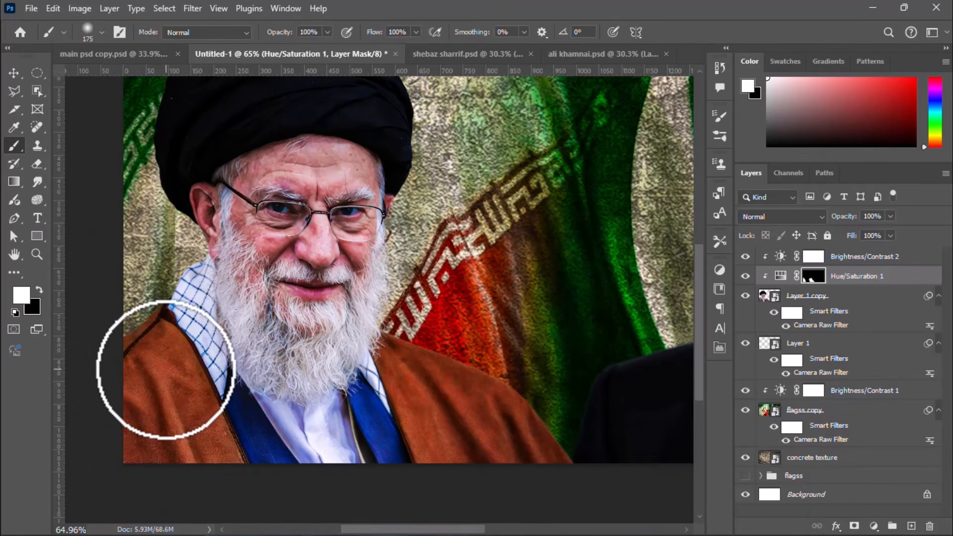
scroll(175, 372, "down", 3)
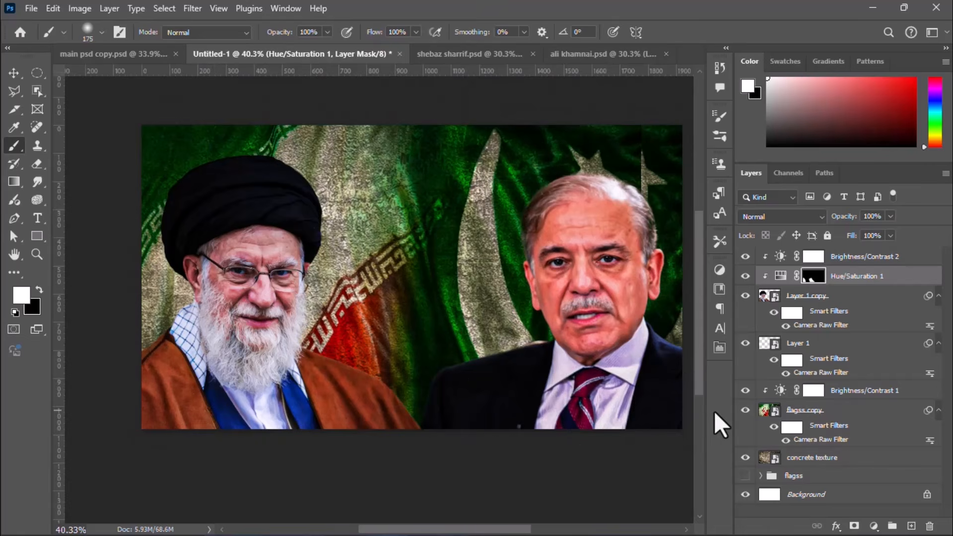
Step: Add an Exposure adjustment clipped to the turbaned man's cut-out with exposure +0.06 and gamma correction 0.94
left_click(808, 297)
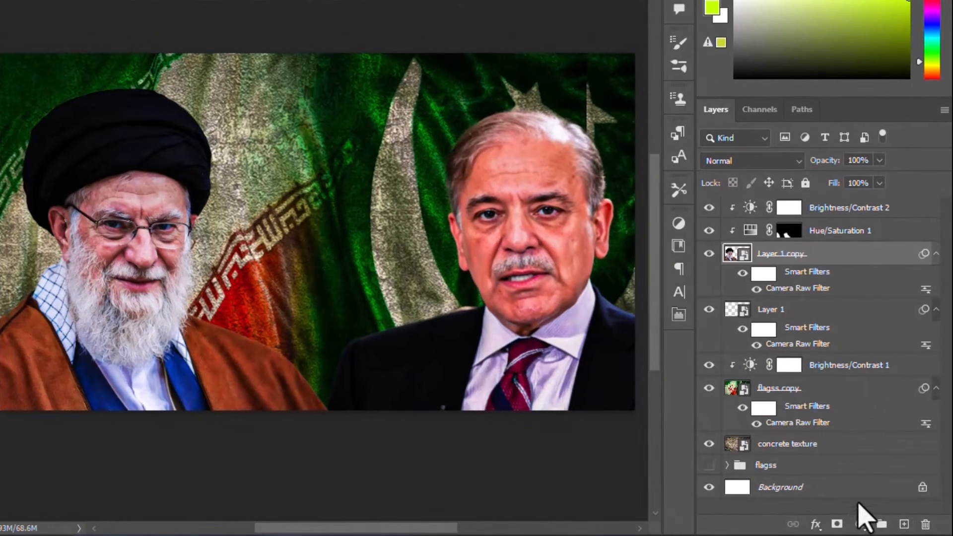
left_click(874, 527)
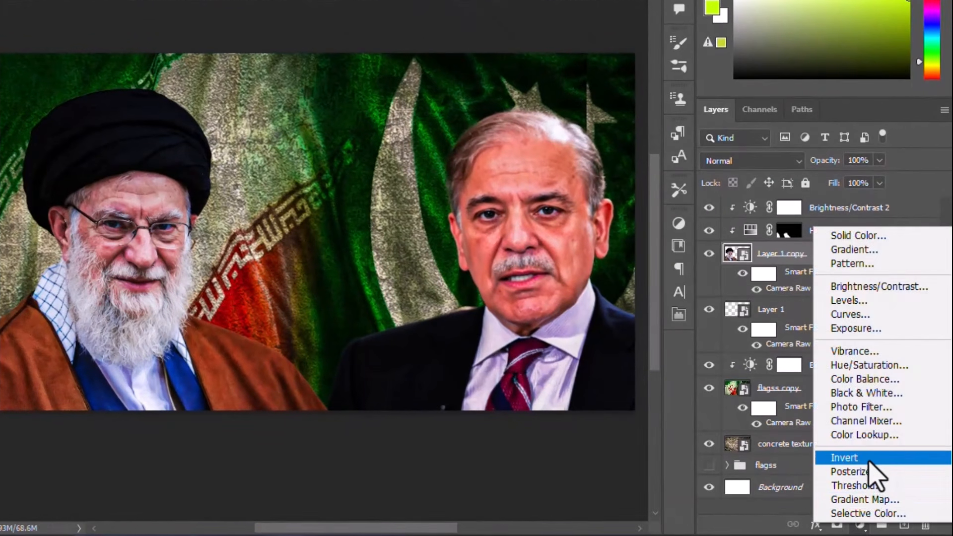
left_click(862, 329)
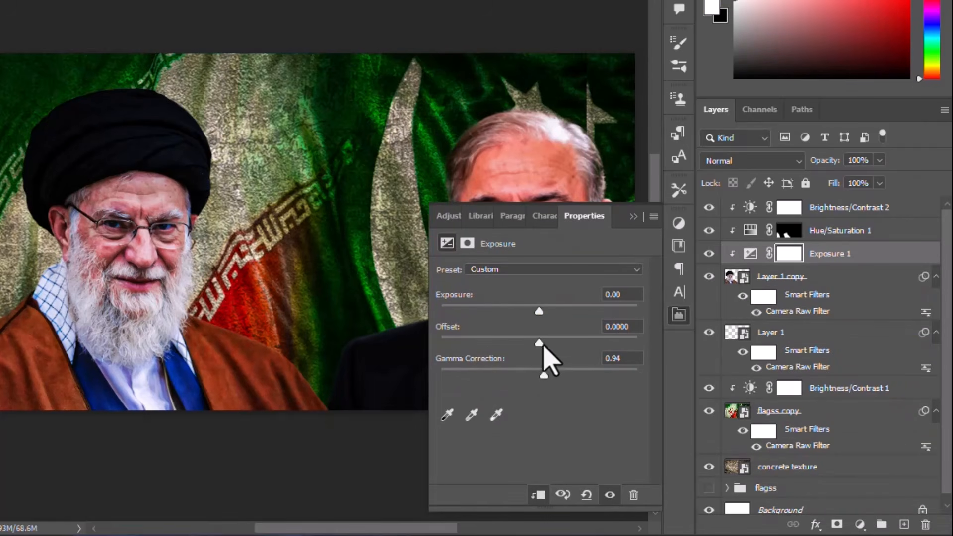
mouse_move(538, 314)
left_mouse_down()
mouse_move(531, 320)
mouse_move(540, 318)
left_mouse_up()
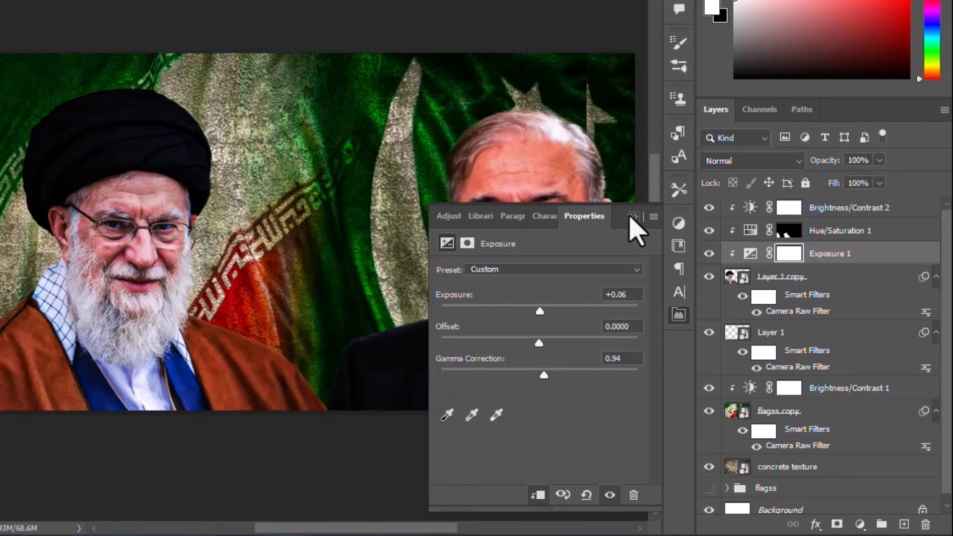
left_click(631, 217)
Step: Add a clipped Curves adjustment that darkens the turbaned man's midtones, and invert its mask to black
left_click(861, 281)
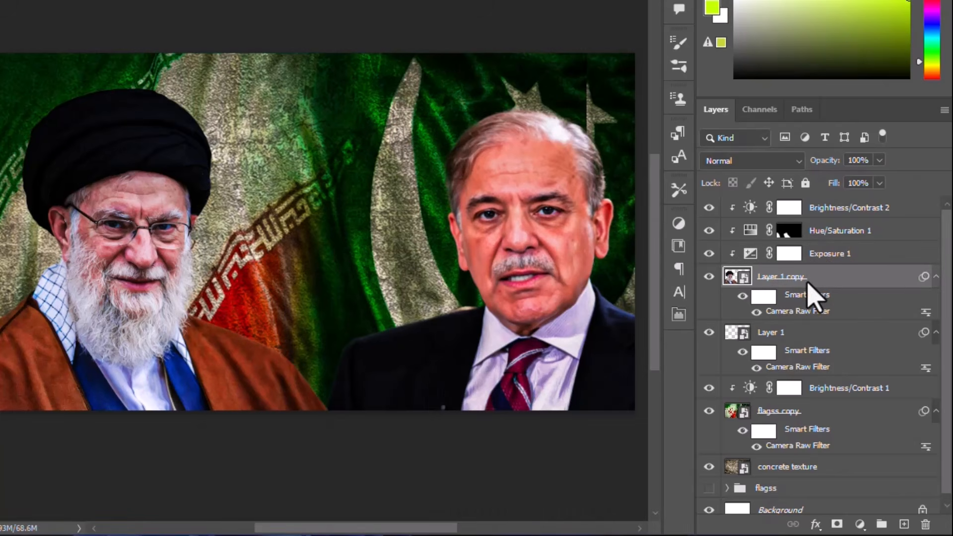
left_click(859, 524)
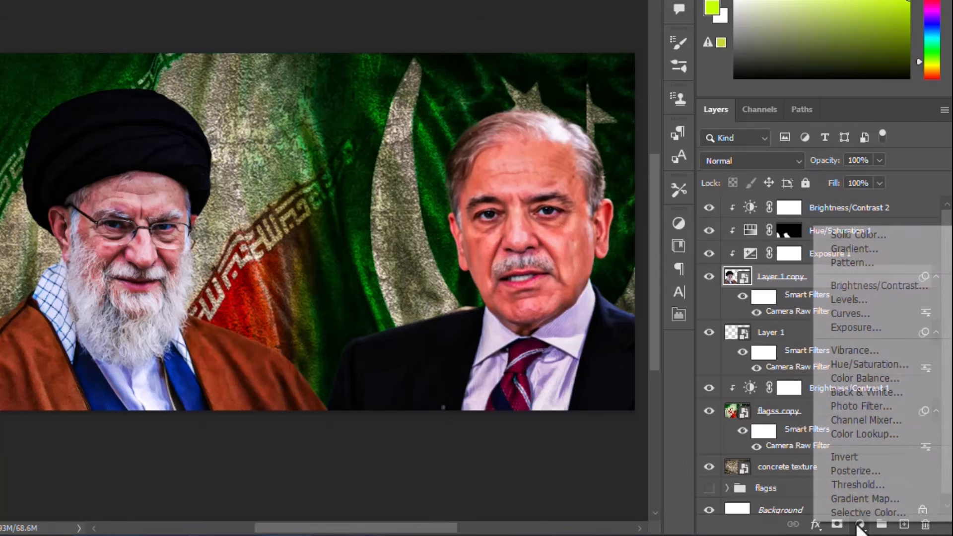
left_click(848, 314)
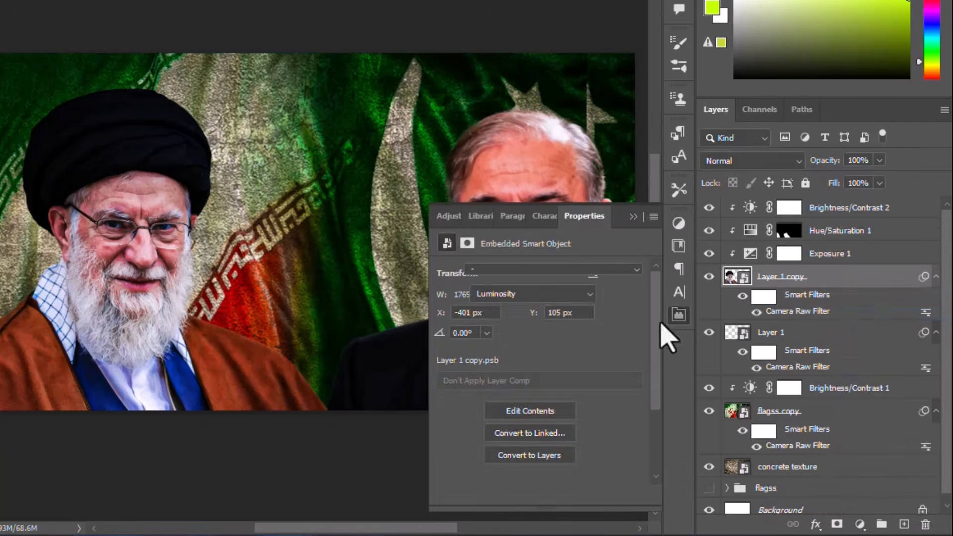
left_click_drag(564, 382, 564, 410)
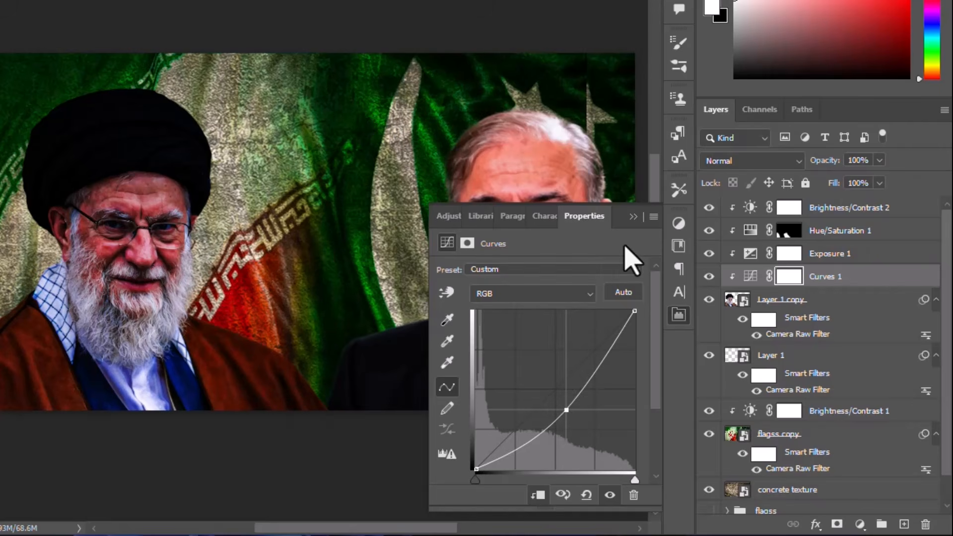
key("ctrl+i")
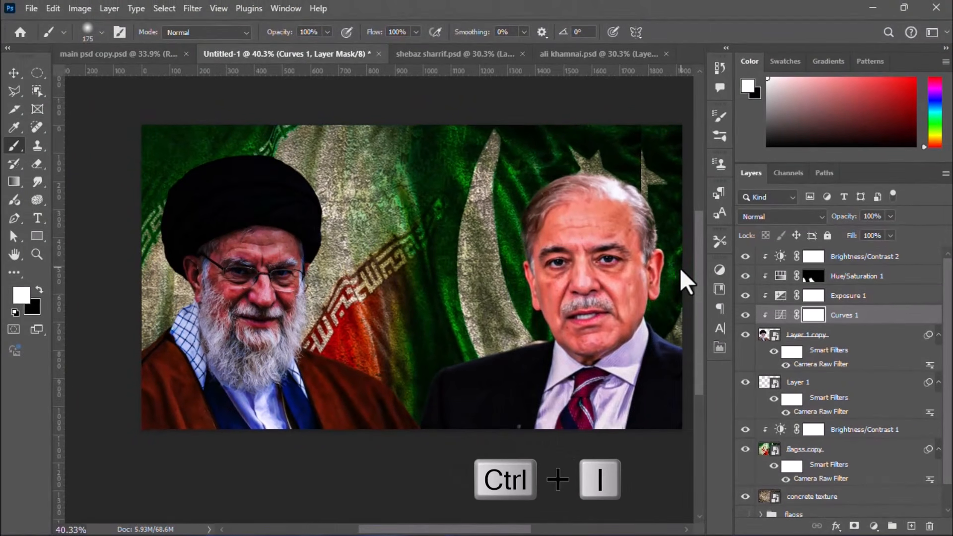
key("ctrl+i")
scroll(157, 444, "up", 2)
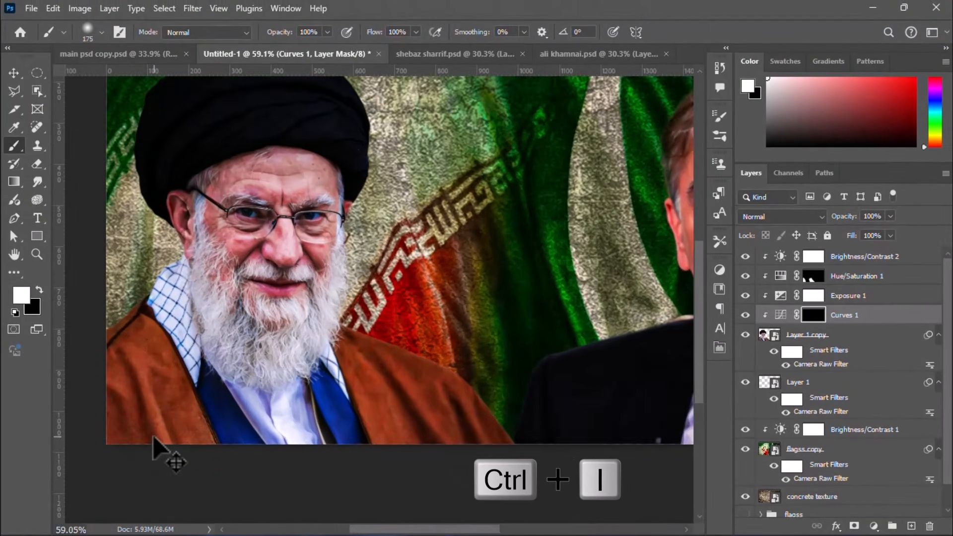
Step: Paint white on the Curves mask over the turbaned man's robe and face edges, reducing the brush to 50 px, 52% opacity and 42% flow
mouse_move(178, 315)
left_mouse_down()
mouse_move(134, 327)
mouse_move(141, 472)
mouse_move(110, 403)
left_mouse_up()
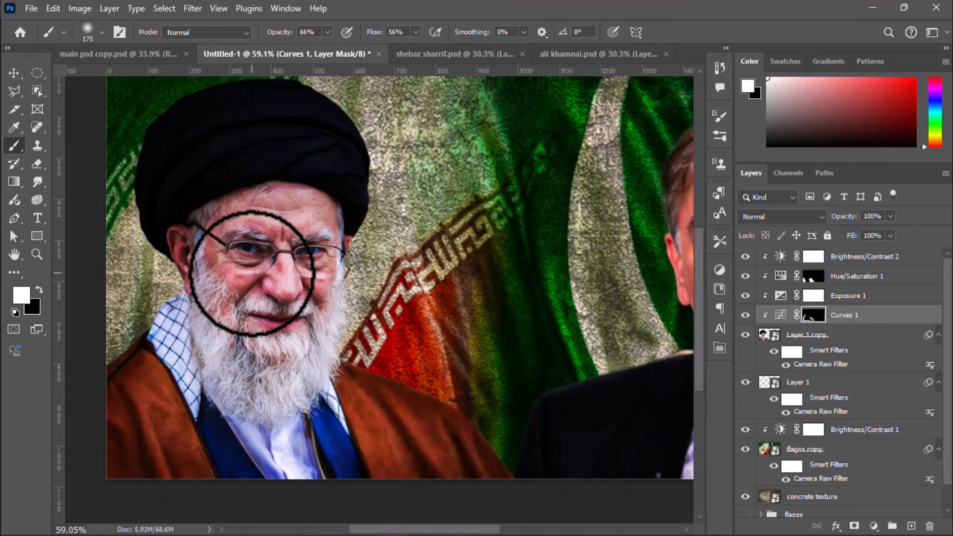
scroll(212, 330, "up", 1)
key("bracketleft")
key("bracketleft")
key("bracketleft")
key("bracketleft")
key("bracketleft")
key("bracketleft")
key("bracketleft")
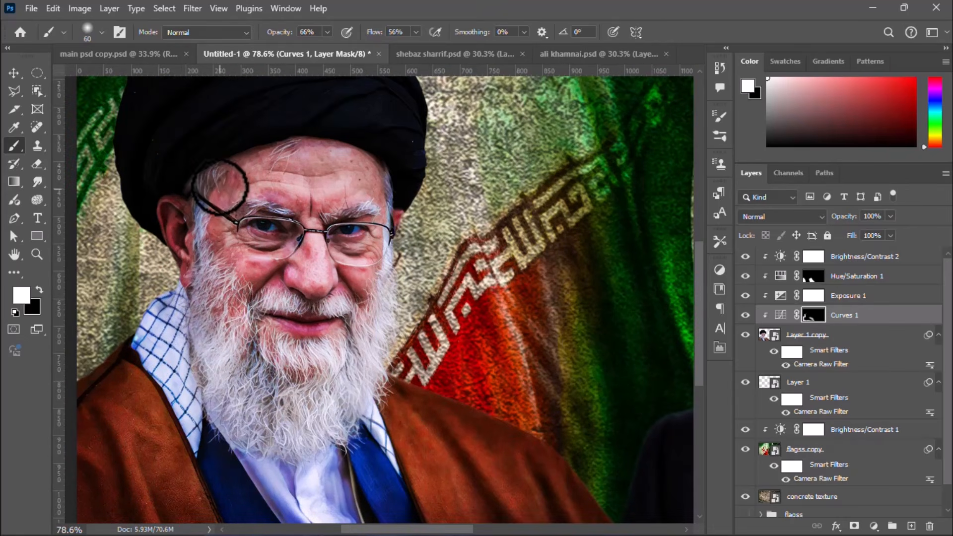
key("bracketleft")
key("5")
key("2")
key("shift+4")
key("shift+2")
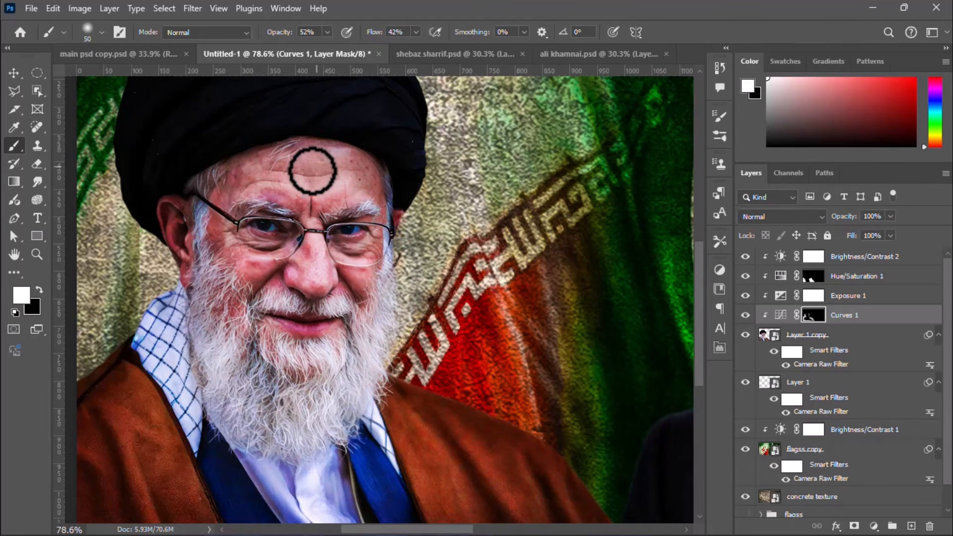
Step: Reduce the opacity of the turbaned man's Curves adjustment to 78%
scroll(213, 265, "down", 3)
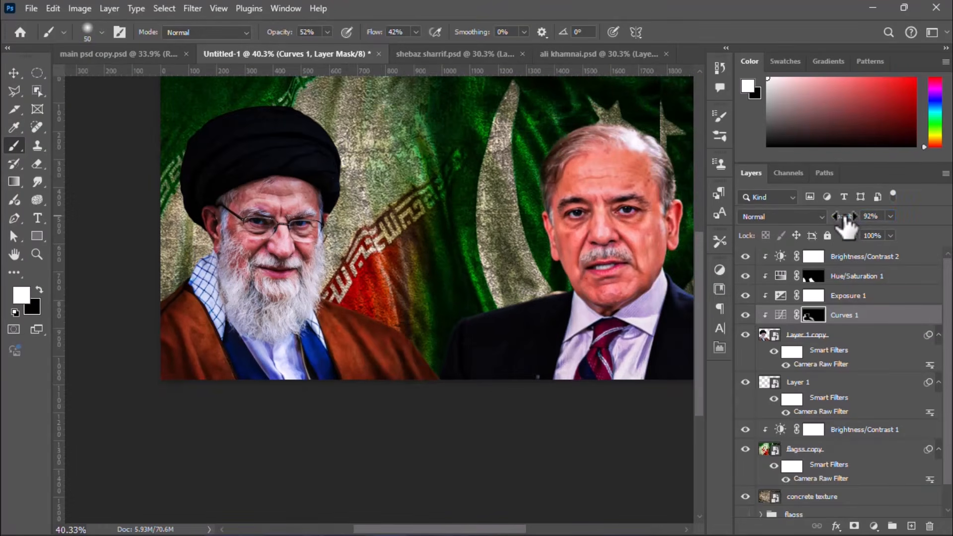
scroll(278, 491, "down", 1)
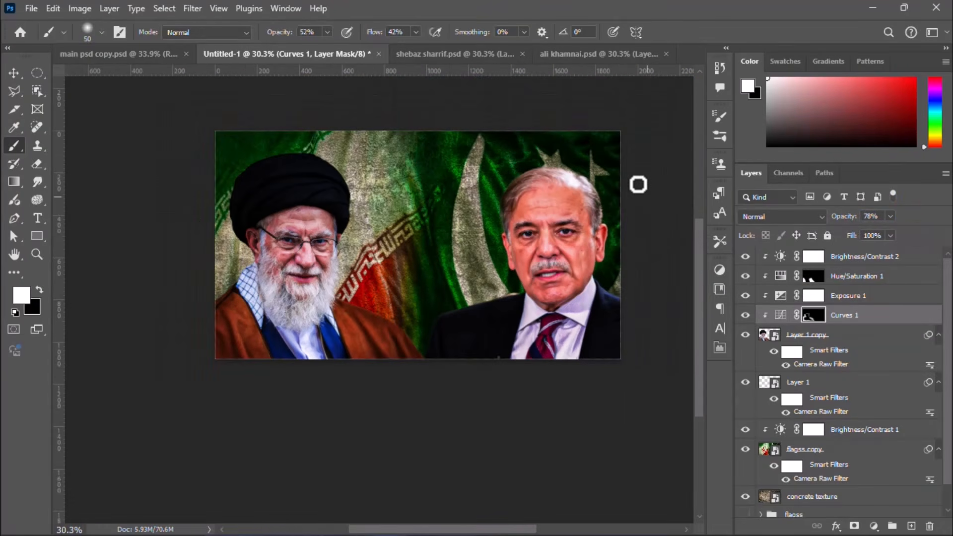
scroll(575, 170, "up", 1)
Step: Add a Brightness/Contrast adjustment clipped to the suited man's cut-out with brightness -16 and contrast 50
left_click(14, 72)
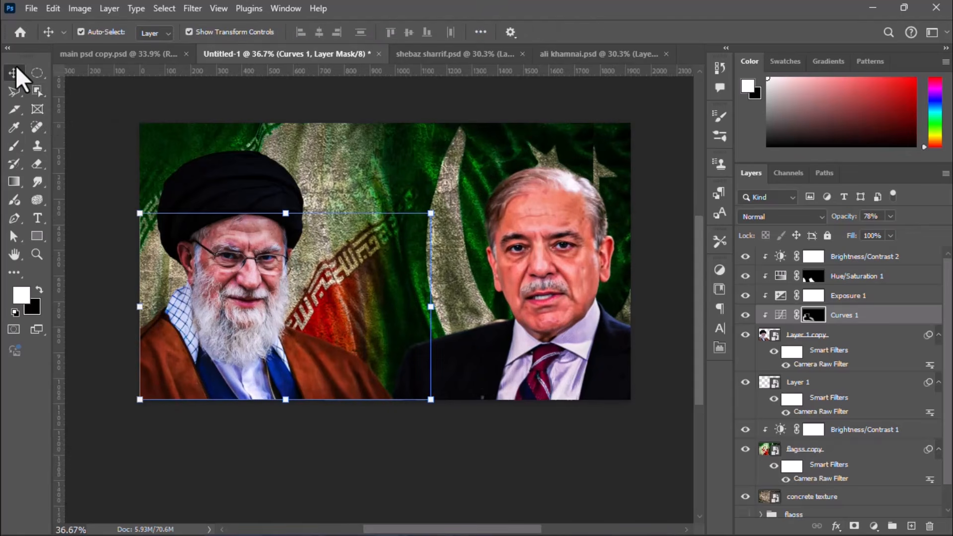
left_click(590, 270)
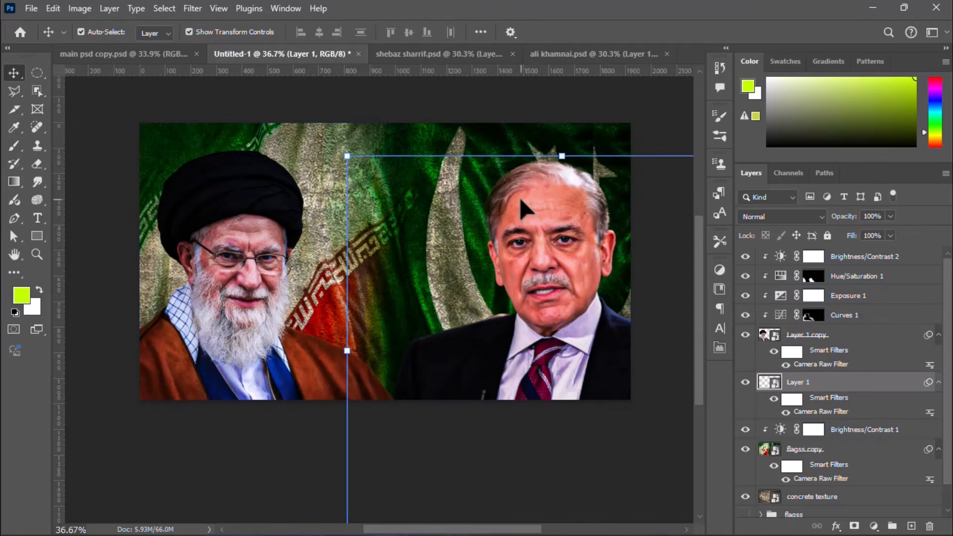
left_click(874, 526)
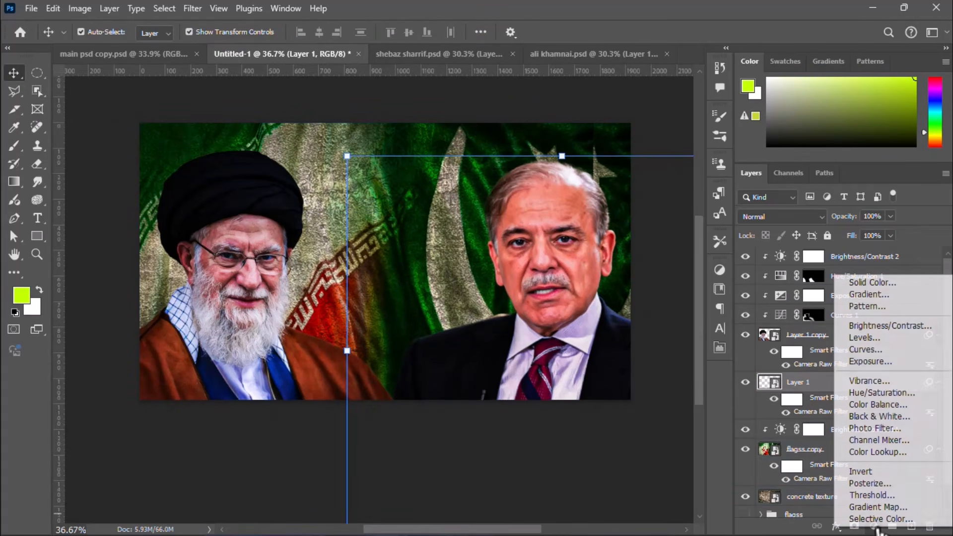
left_click(870, 332)
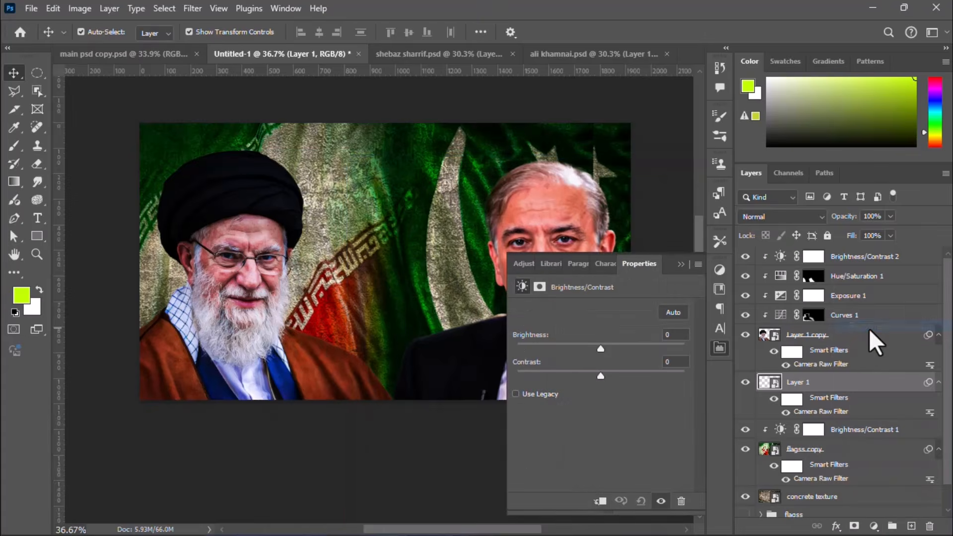
left_click(600, 501)
scroll(427, 505, "right", 3)
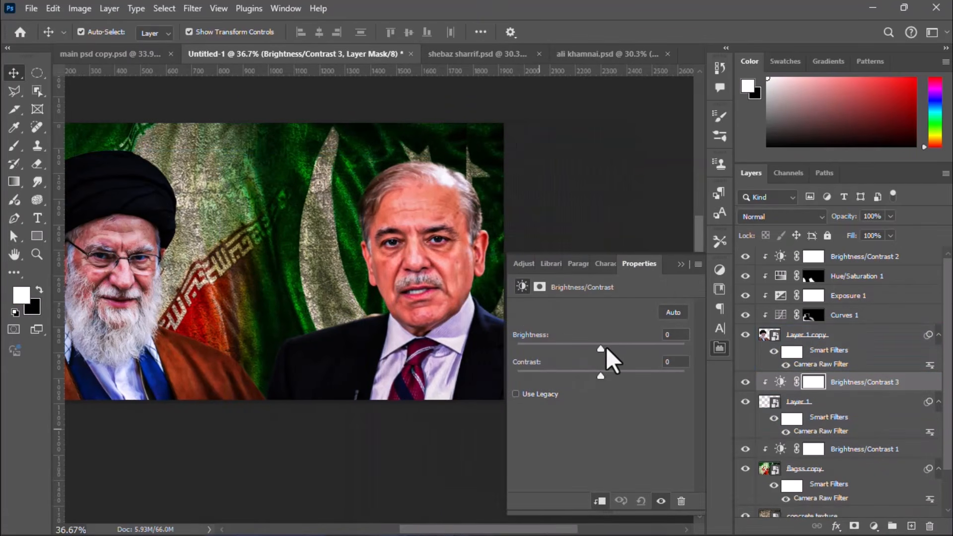
left_click_drag(606, 348, 592, 348)
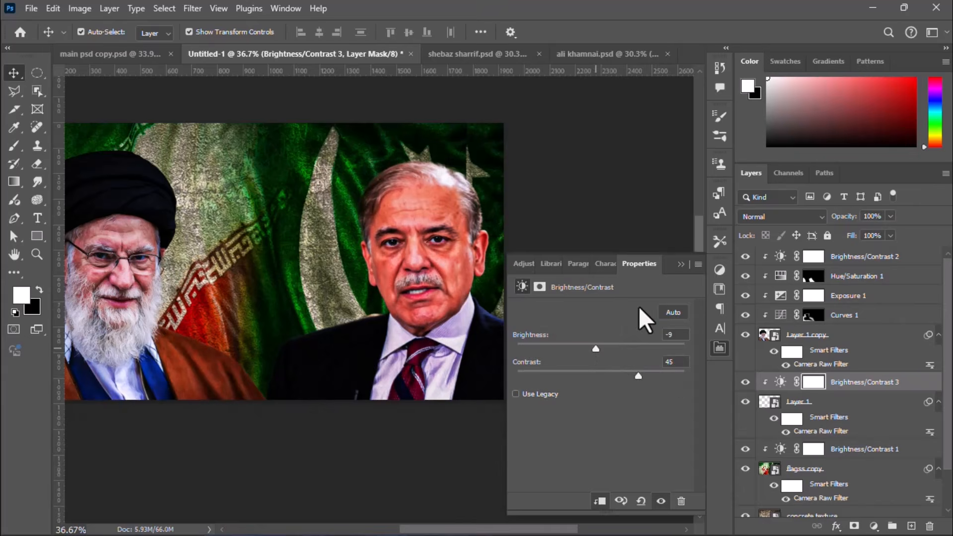
left_click(677, 264)
Step: Add a clipped Curves adjustment that darkens the suited man's midtones and shadows, and invert its mask to black
left_click(819, 401)
left_click(874, 525)
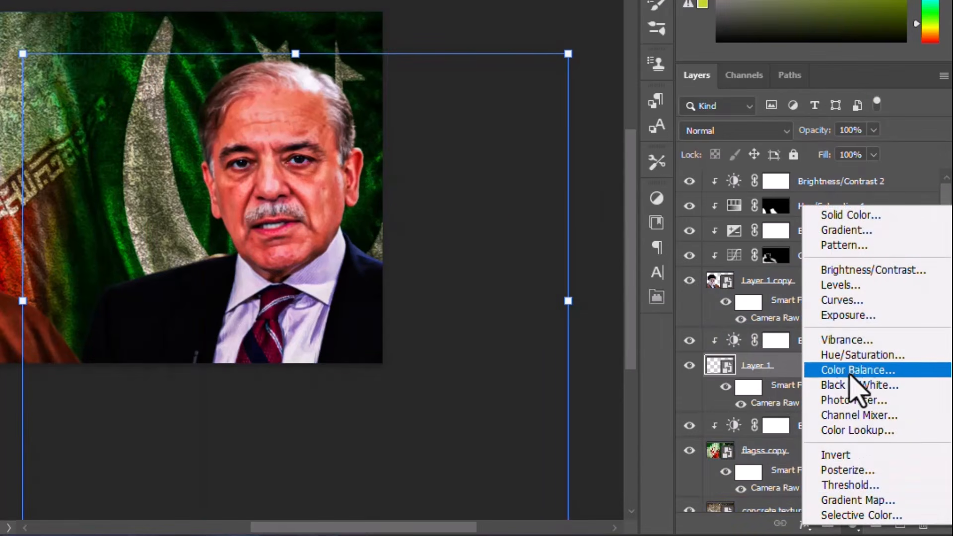
left_click(847, 305)
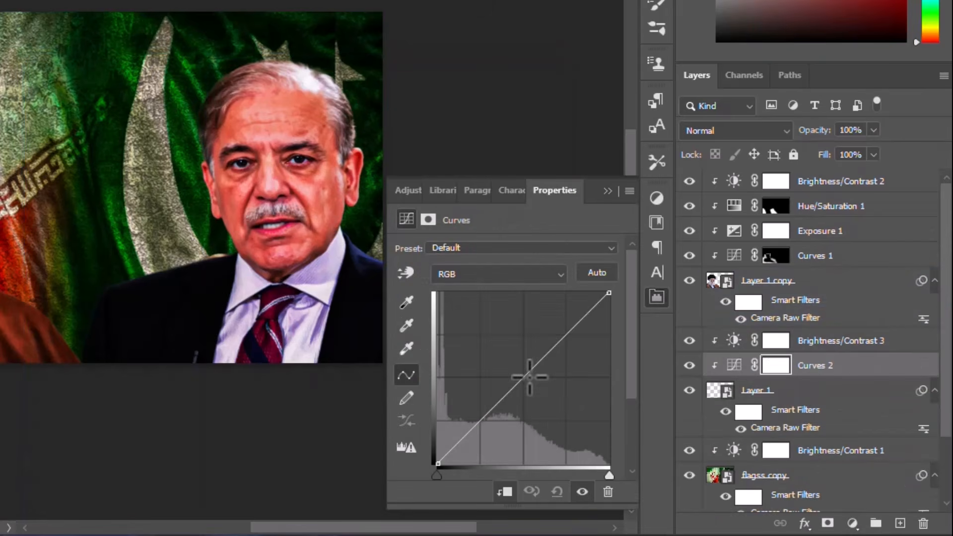
left_click_drag(528, 374, 489, 432)
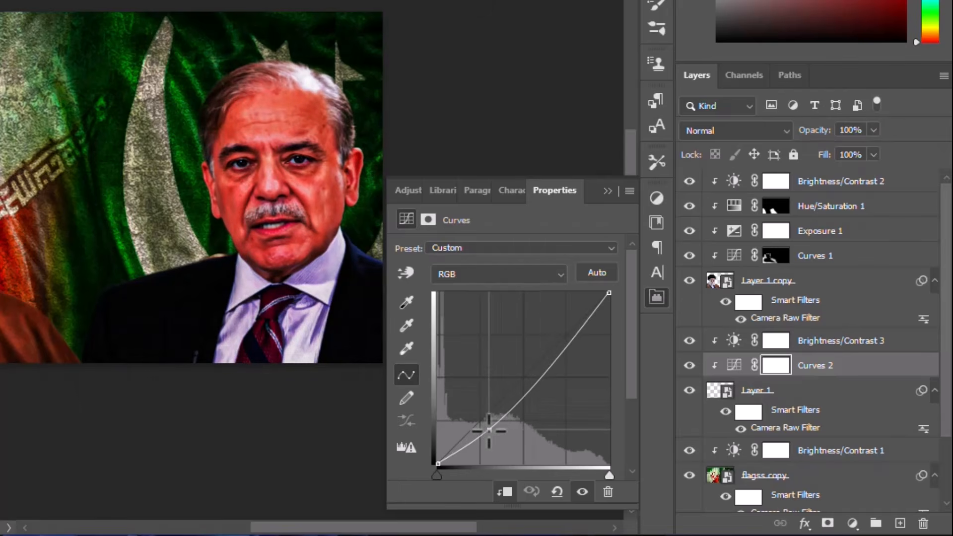
left_click(605, 192)
key("ctrl+i")
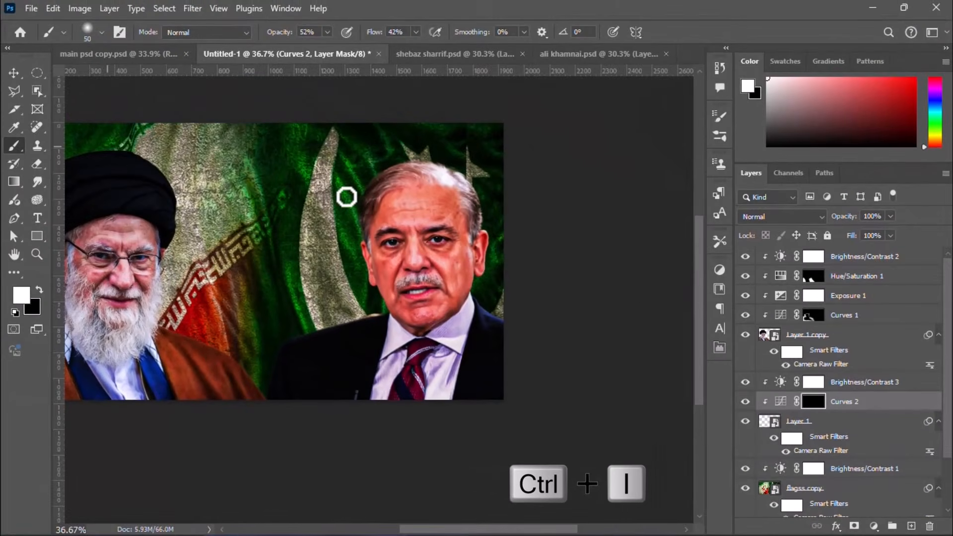
Step: Paint white on the Curves mask along the edges of the suited man's face and forehead with a soft 90 px brush
scroll(480, 266, "up", 3)
key("bracketright")
key("bracketright")
key("bracketright")
key("bracketright")
mouse_move(459, 216)
left_mouse_down()
mouse_move(455, 292)
mouse_move(436, 183)
left_mouse_up()
left_click_drag(323, 237, 336, 273)
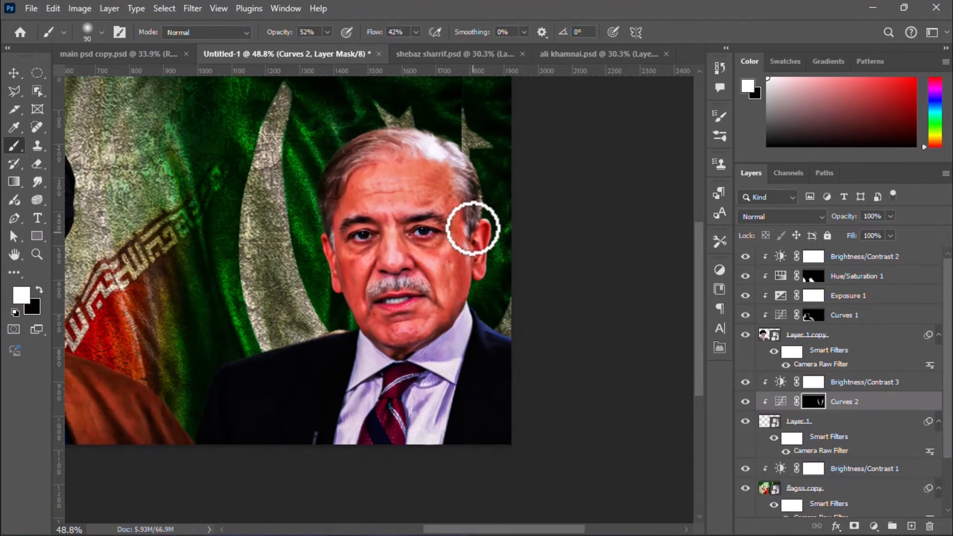
left_click_drag(390, 163, 470, 213)
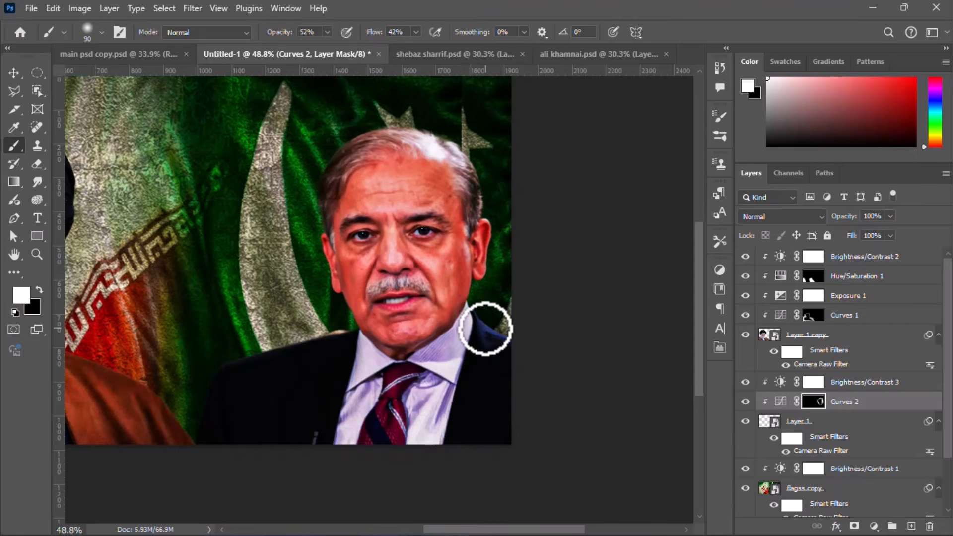
scroll(484, 328, "down", 2)
scroll(581, 343, "down", 2)
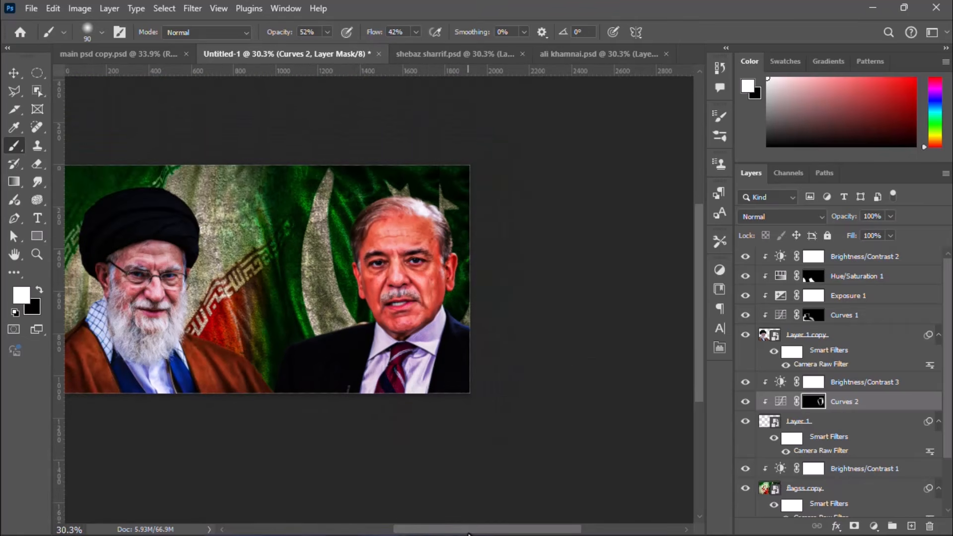
left_click_drag(468, 529, 435, 530)
scroll(367, 224, "up", 1)
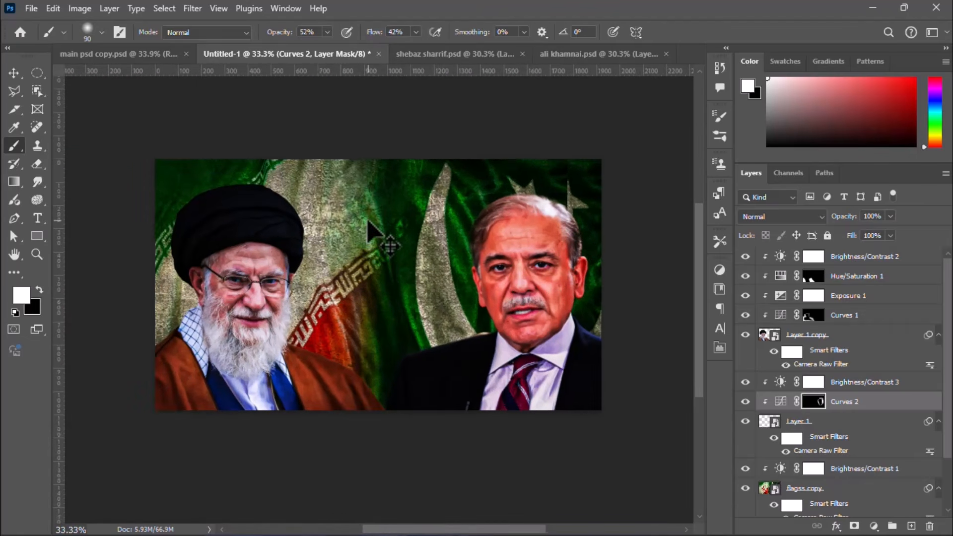
scroll(369, 231, "up", 1)
scroll(368, 231, "up", 1)
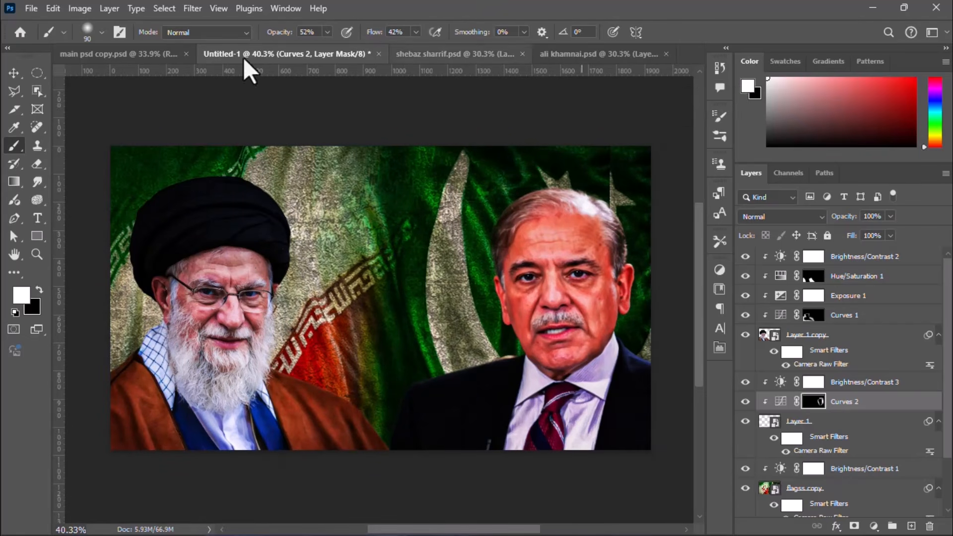
Step: Add a new empty layer above the topmost Brightness/Contrast adjustment
left_click(8, 74)
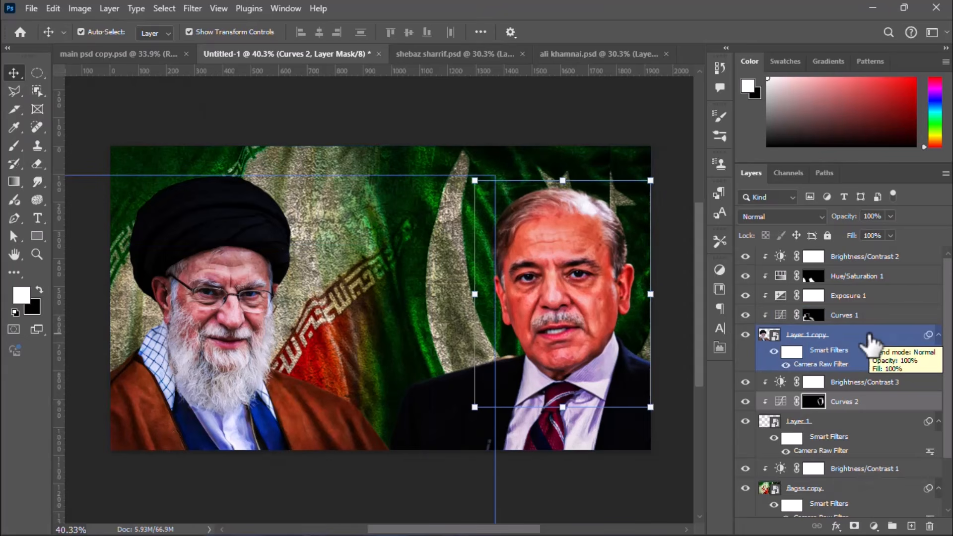
left_click(846, 256)
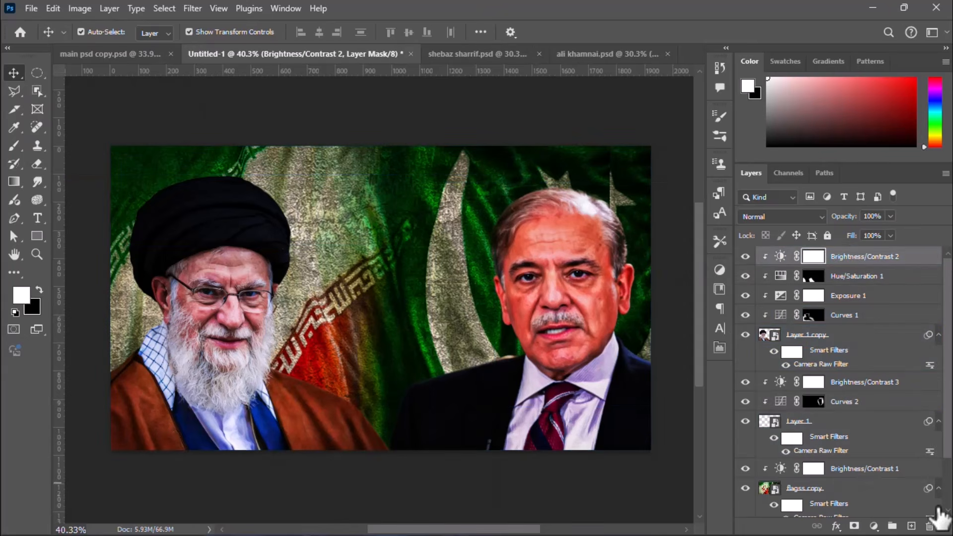
left_click_drag(940, 516, 912, 527)
left_click(912, 527)
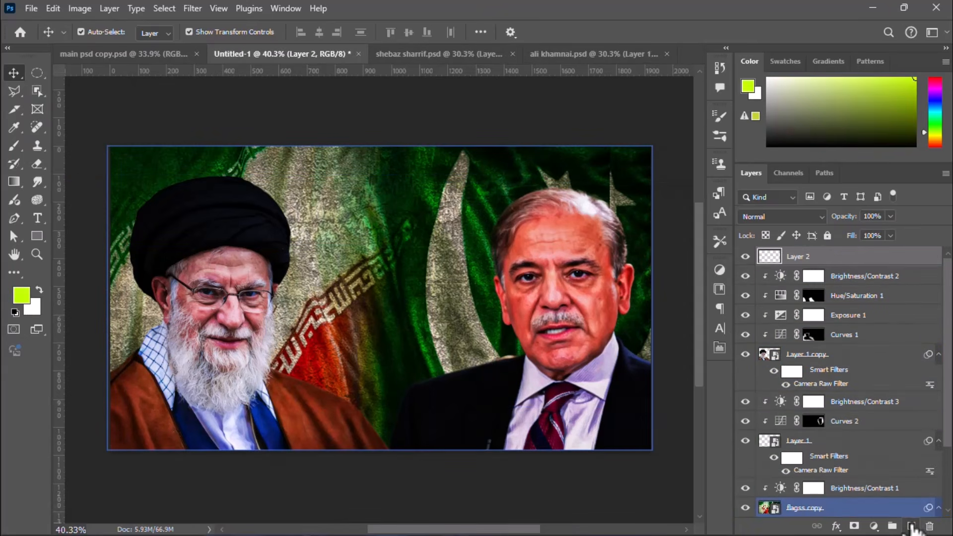
Step: Add the yellow text "PLAN" in 30 pt Impact between the two men and move it slightly upward
key("t")
left_click(343, 293)
type("PAln")
key("BackSpace")
key("BackSpace")
key("BackSpace")
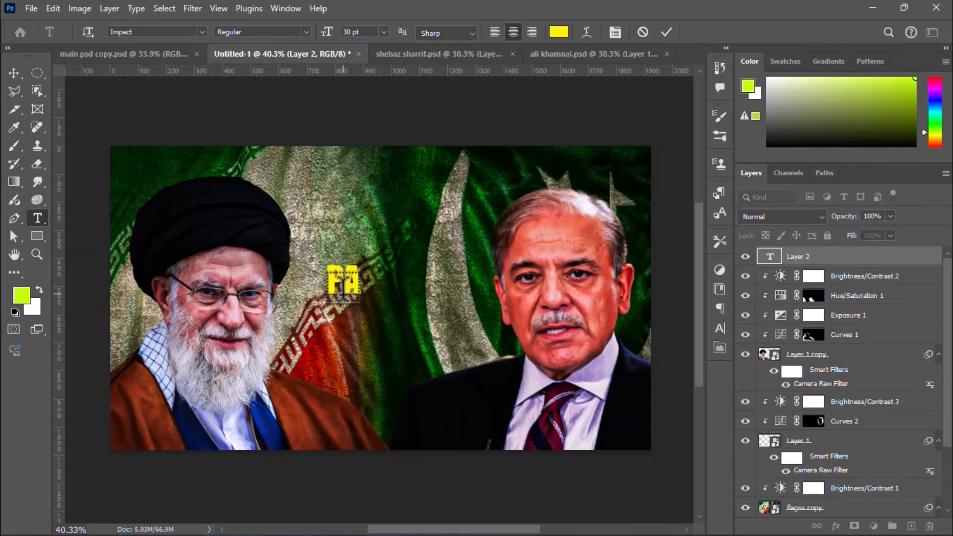
type("lan")
key("ctrl+Return")
key("v")
left_click_drag(377, 280, 386, 252)
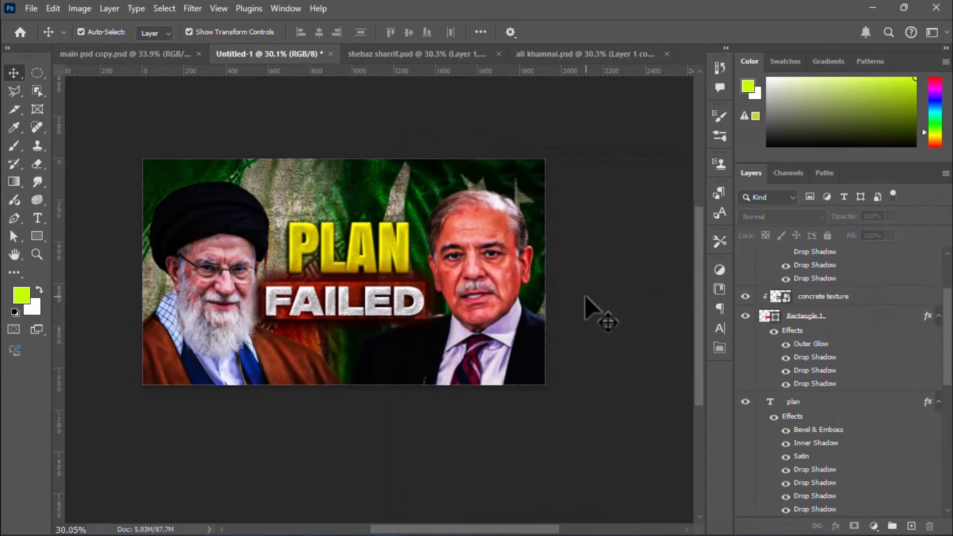
Step: Add a Drop Shadow to the turbaned man's cut-out with angle -45°, distance 24 px, size 67 px and slightly more spread
left_click(274, 298)
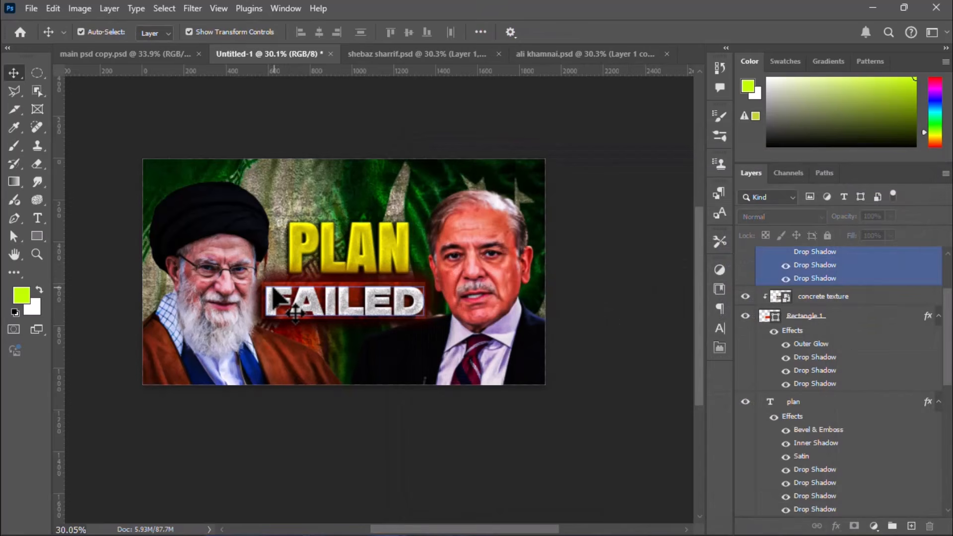
left_click(237, 281)
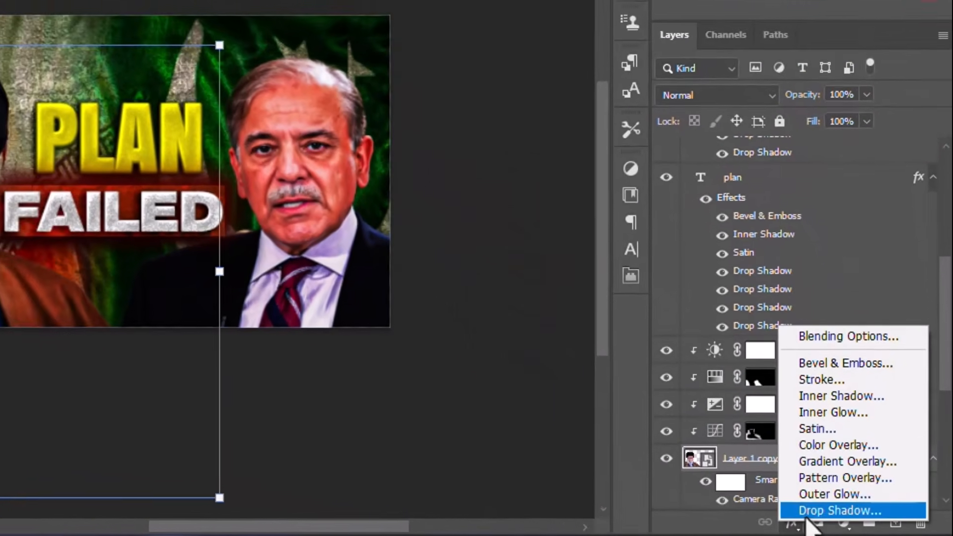
left_click(829, 508)
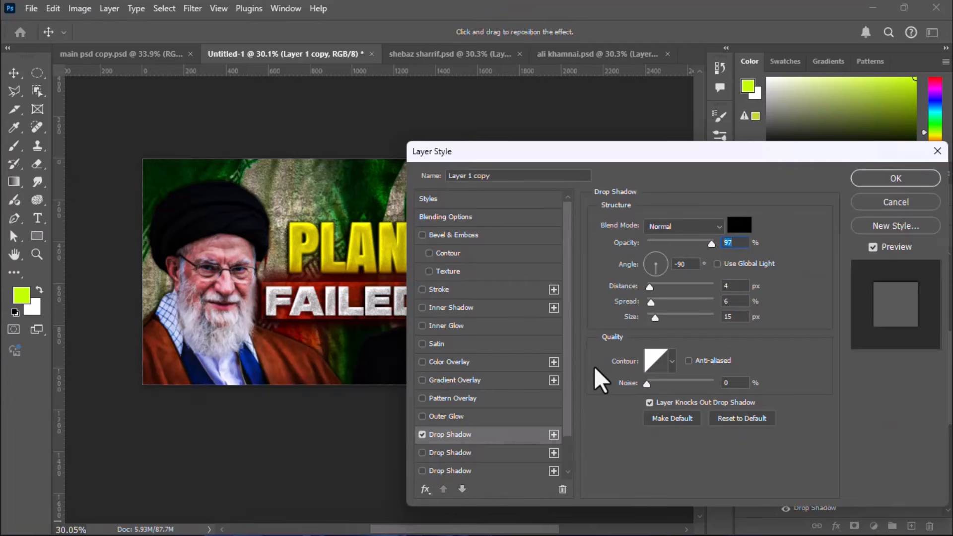
left_click_drag(203, 227, 200, 225)
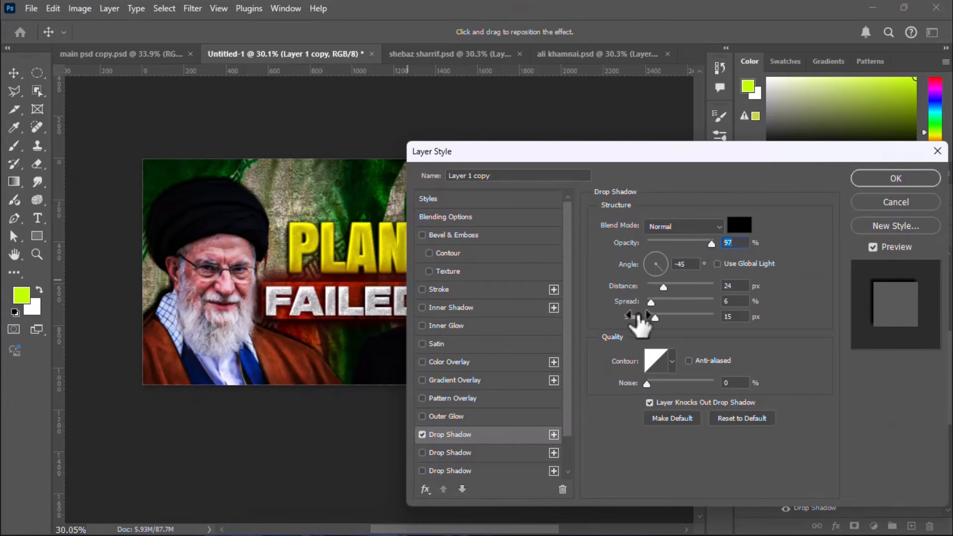
left_click_drag(631, 318, 669, 319)
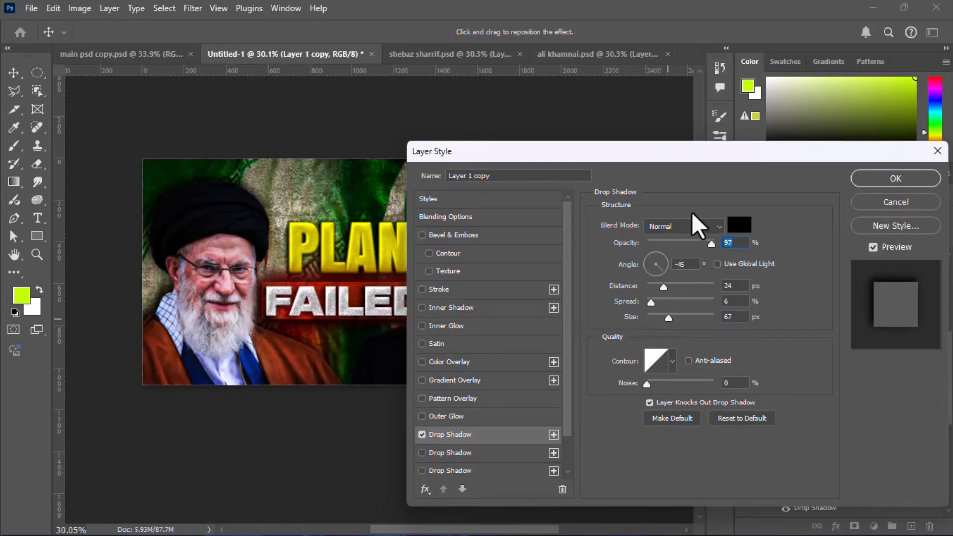
left_click(654, 304)
left_click_drag(653, 301, 656, 301)
left_click(884, 176)
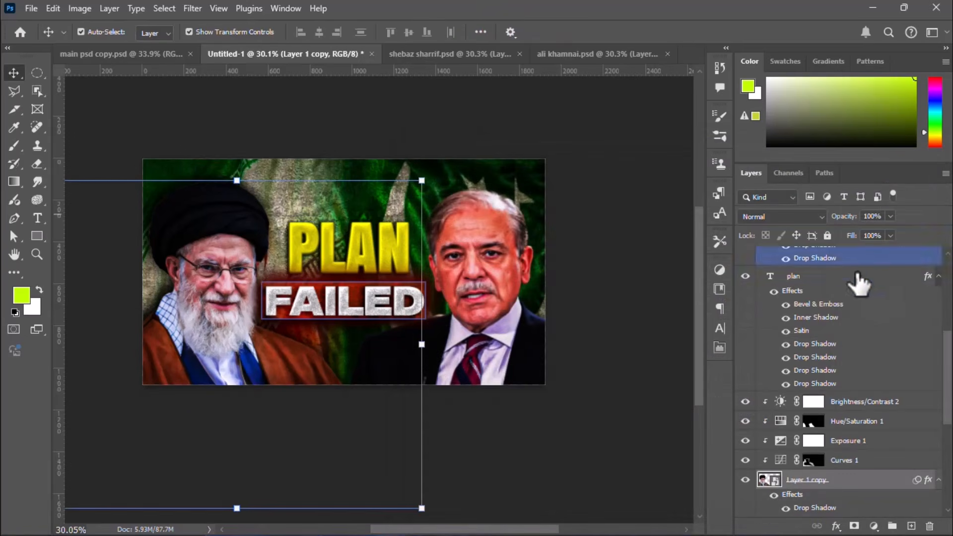
Step: Re-edit the suited man's Camera Raw filter, brightening it with Exposure +0.25 and Blacks +39 and reducing Reds saturation to +13
left_click(505, 298)
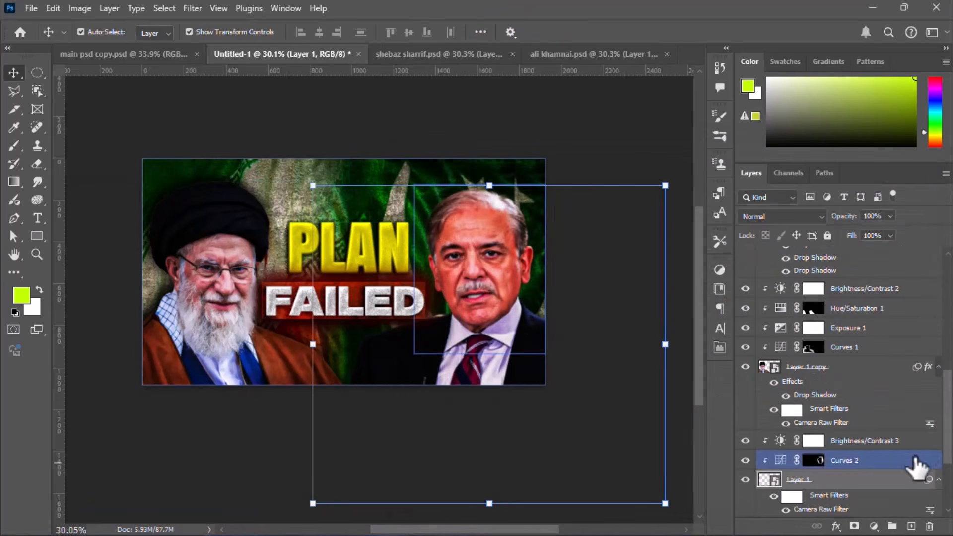
scroll(944, 444, "down", 3)
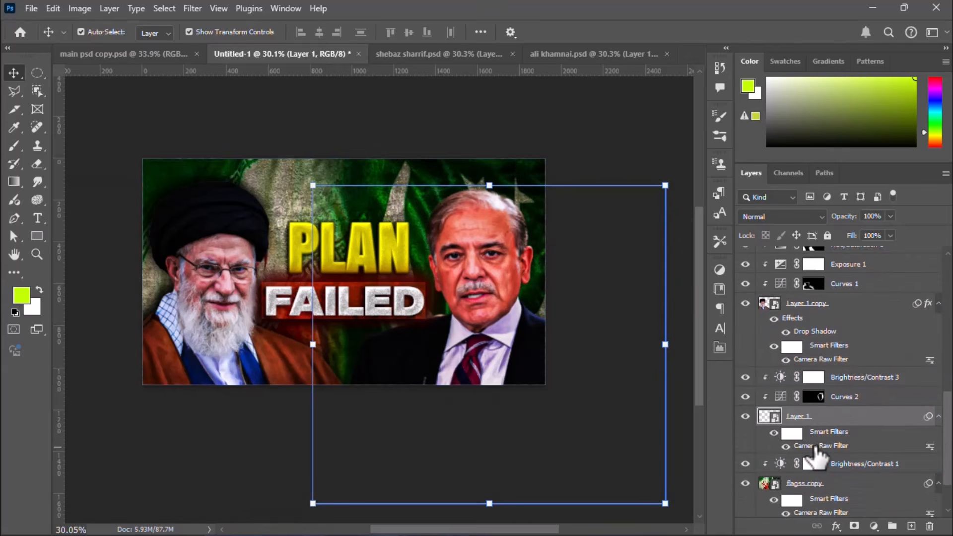
double_click(819, 446)
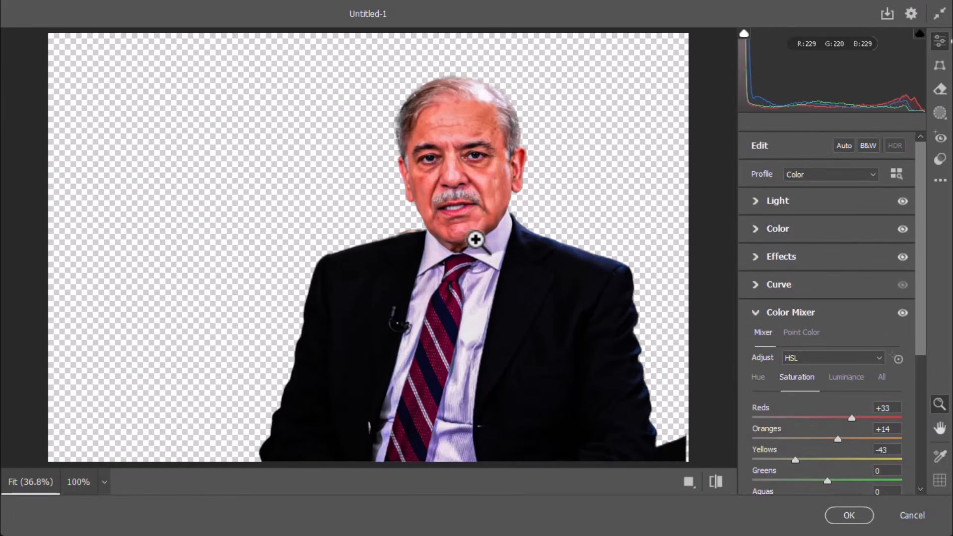
left_click(760, 202)
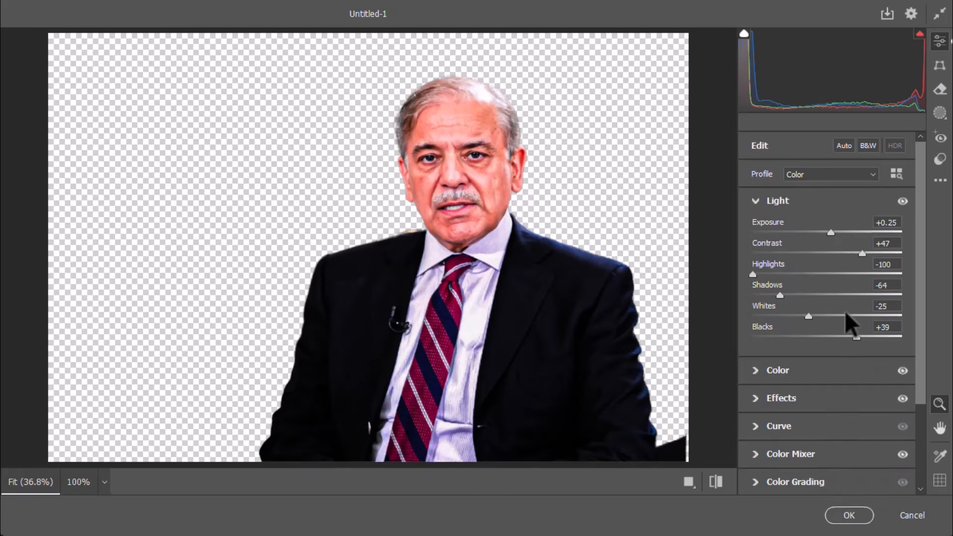
scroll(824, 304, "down", 3)
left_click(761, 341)
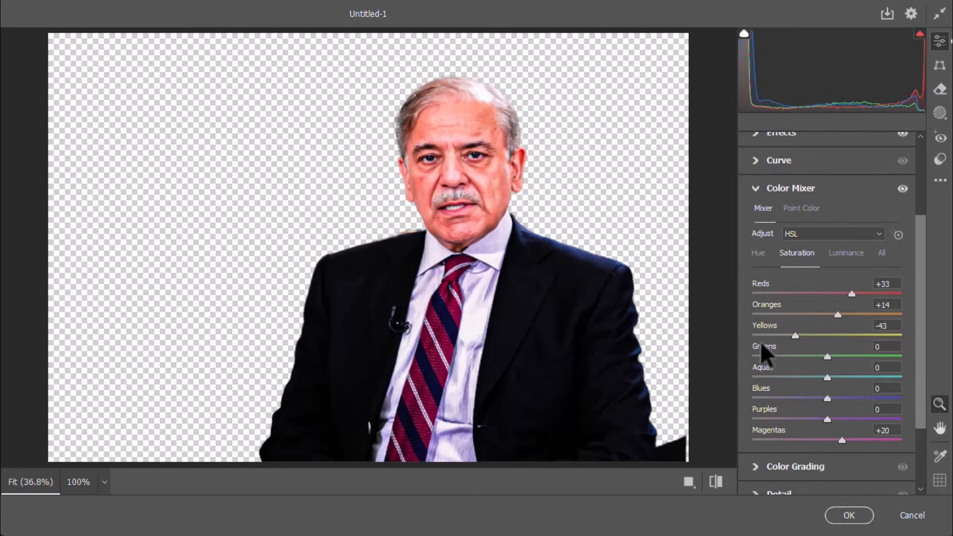
left_click_drag(844, 293, 837, 294)
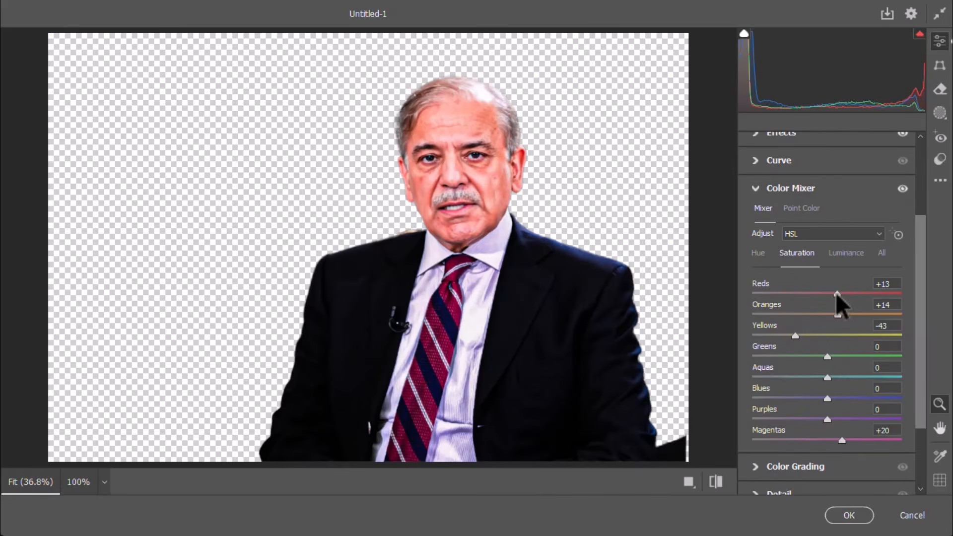
left_click(848, 518)
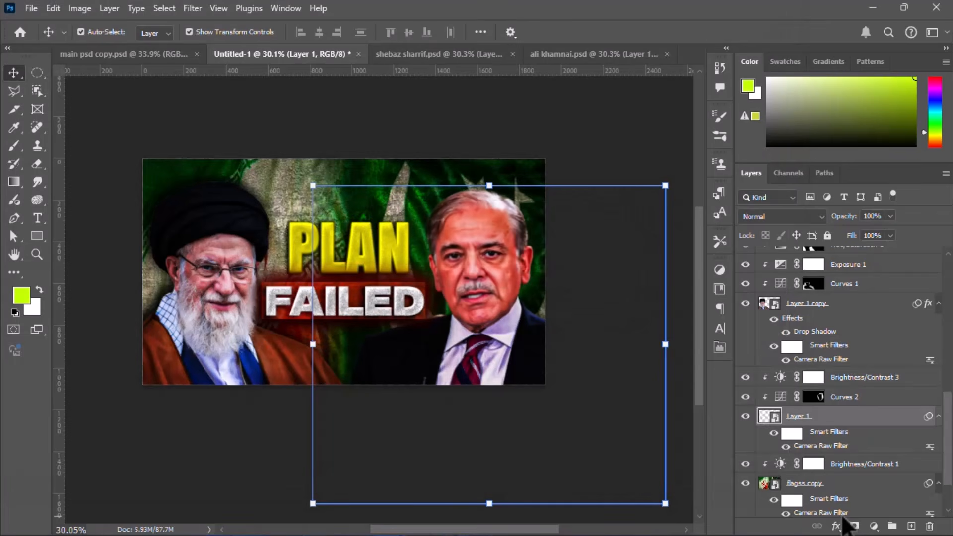
Step: Add a Drop Shadow to the suited man's cut-out with opacity 97%, angle -106°, distance 20 px, spread 19% and size 67 px
scroll(759, 457, "up", 3)
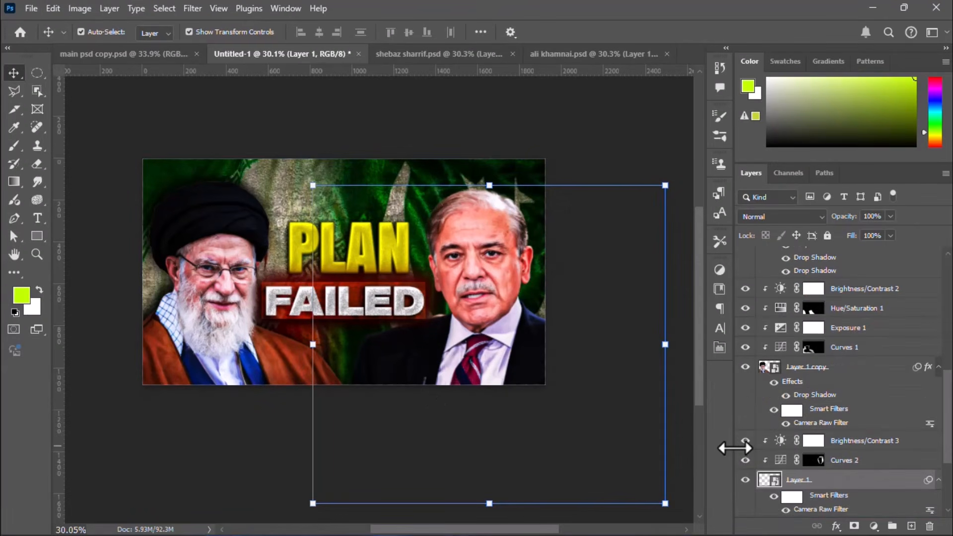
left_click(746, 480)
left_click(746, 481)
left_click(837, 526)
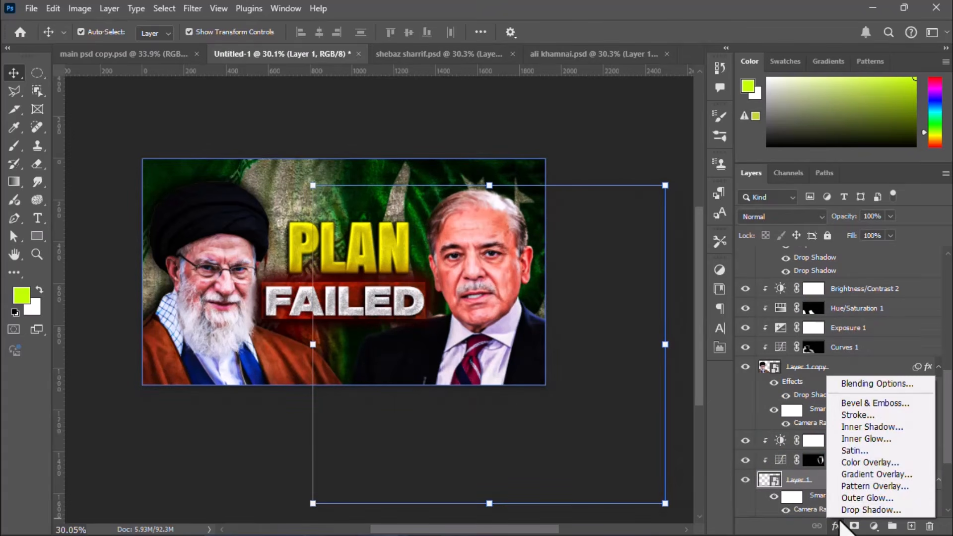
left_click(850, 508)
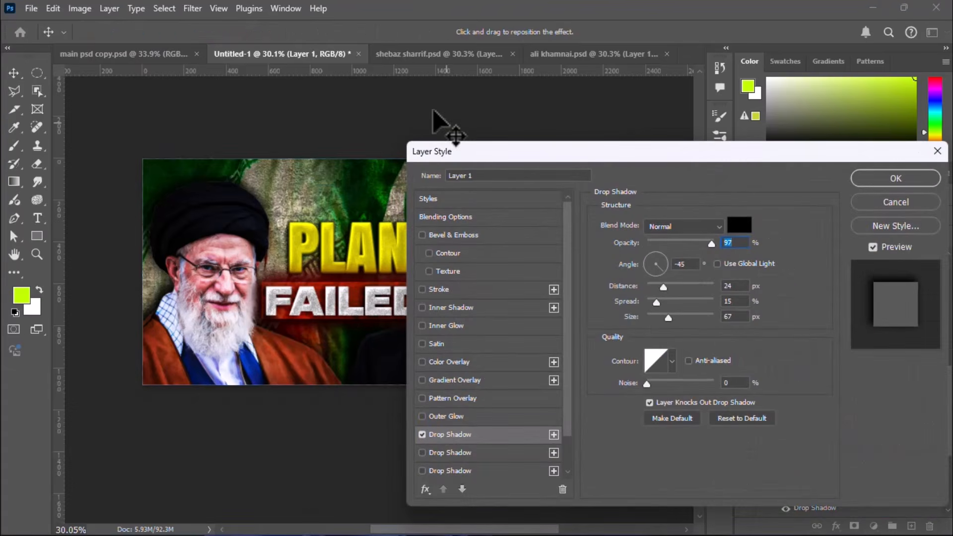
left_click_drag(478, 161, 614, 183)
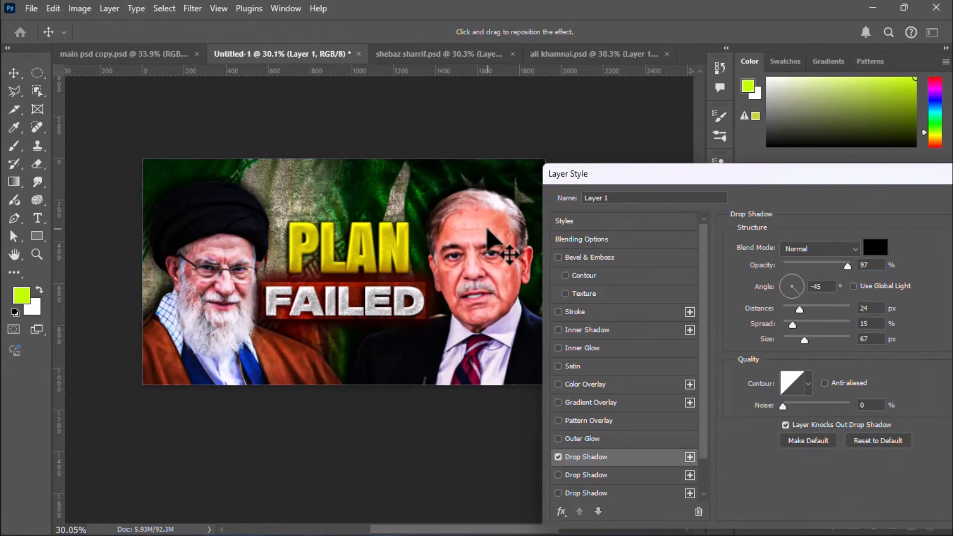
mouse_move(487, 239)
left_mouse_down()
mouse_move(493, 228)
mouse_move(496, 238)
left_mouse_up()
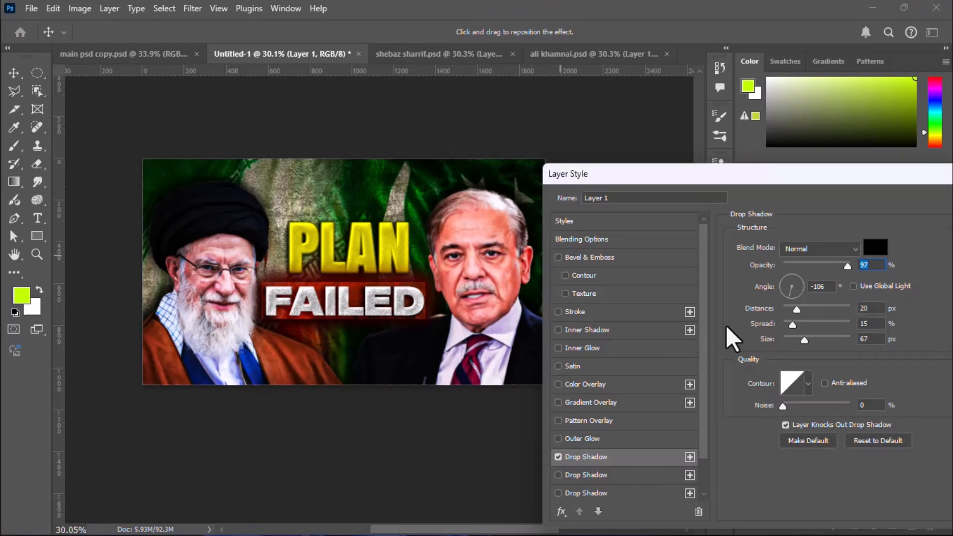
left_click_drag(762, 328, 766, 328)
left_click(762, 265)
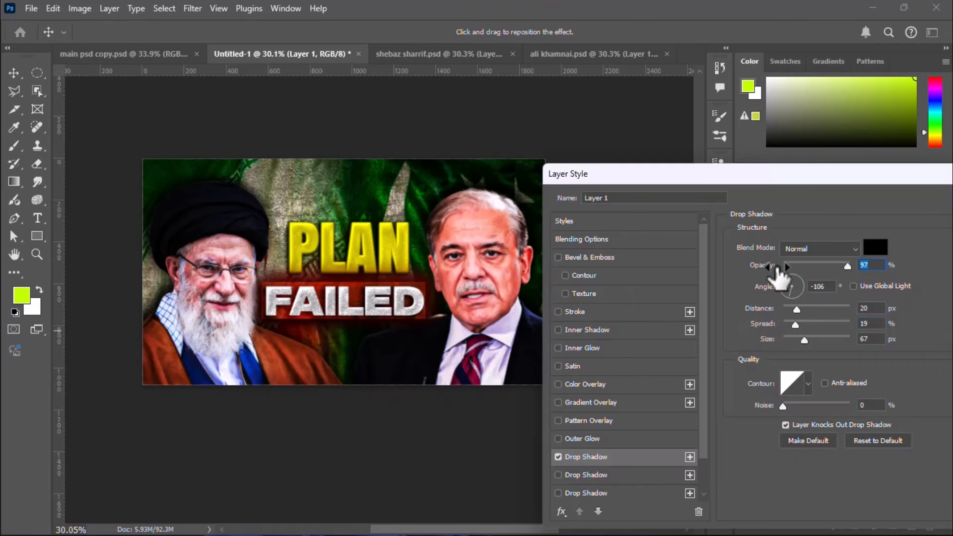
left_click_drag(761, 183, 525, 198)
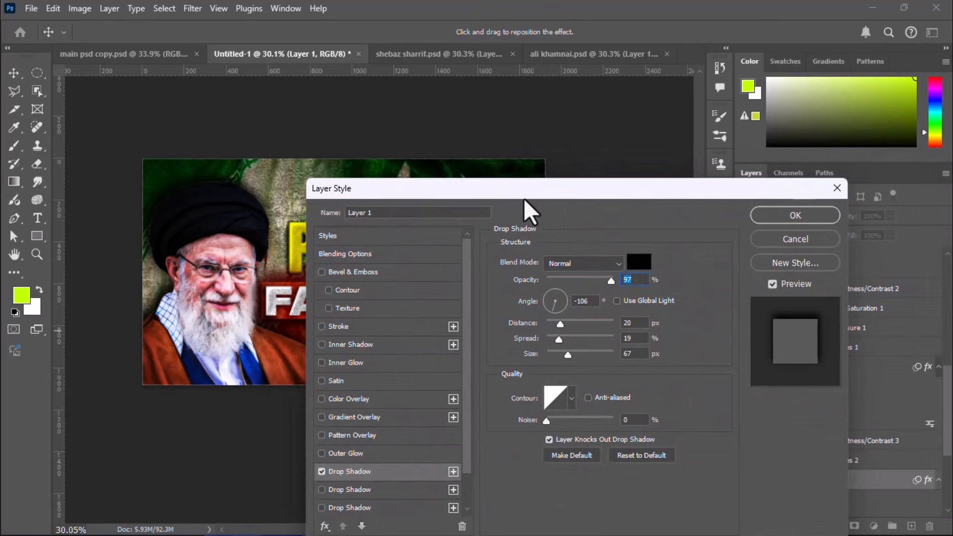
left_click(773, 221)
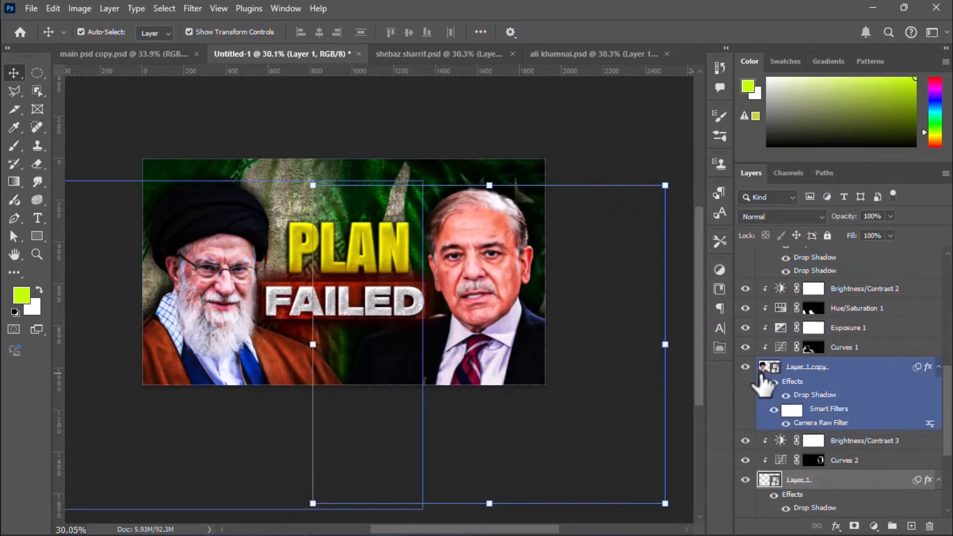
Step: Examine the whole thumbnail enlarged with no layer selected, checking both cut-outs, their shadows and the title text
left_click(176, 143)
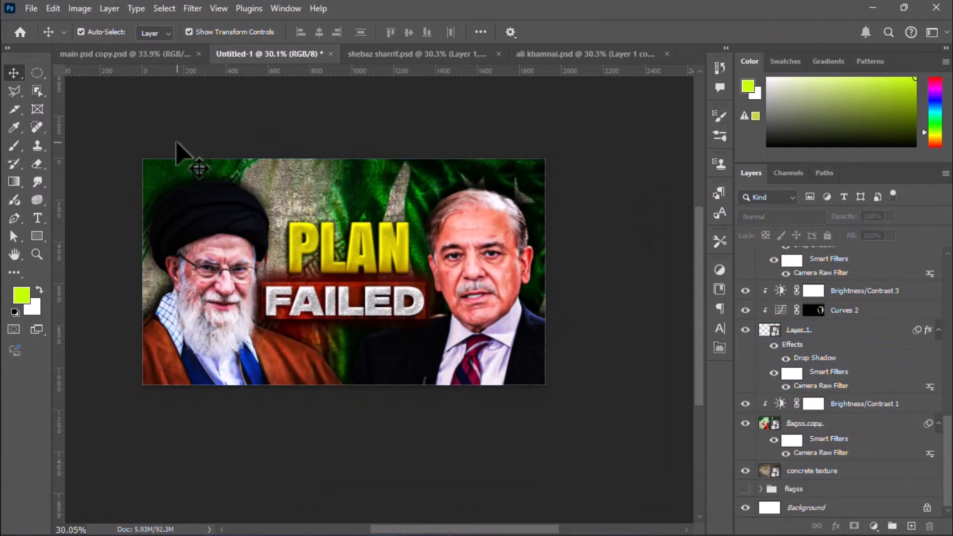
left_click(189, 187)
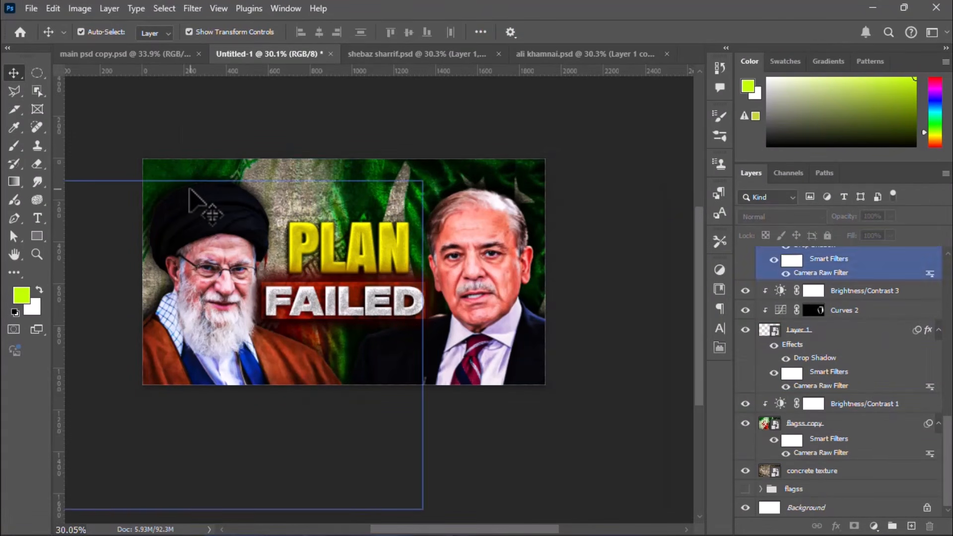
scroll(188, 188, "up", 2)
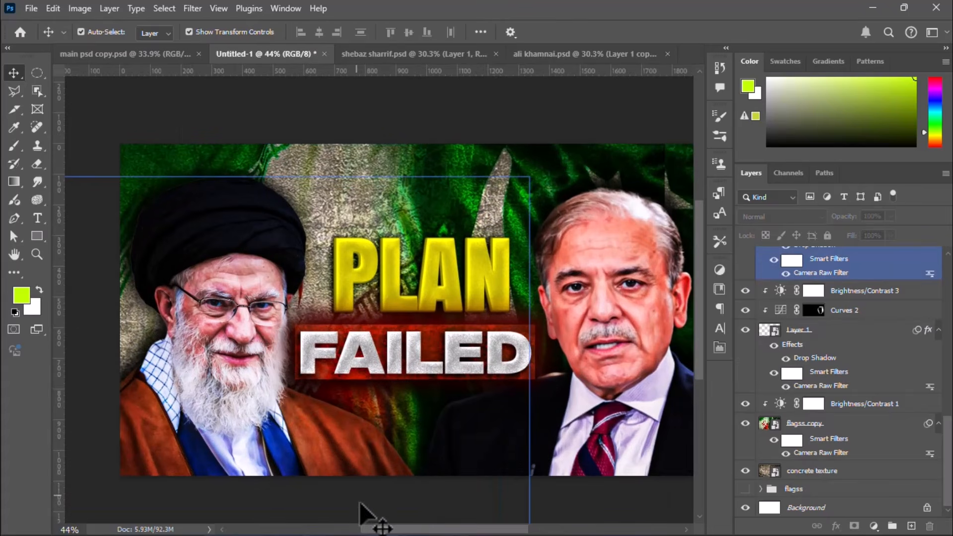
left_click_drag(371, 530, 381, 535)
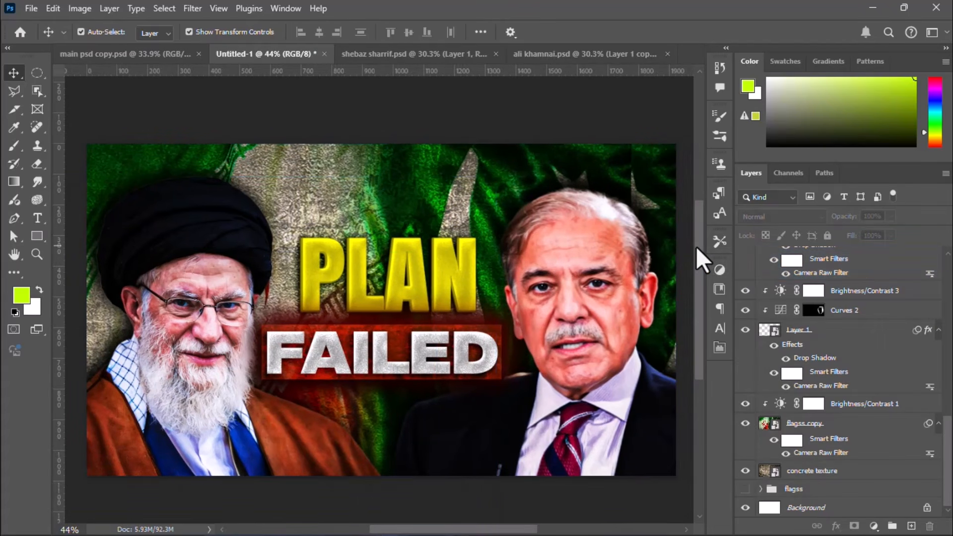
left_click_drag(696, 246, 695, 251)
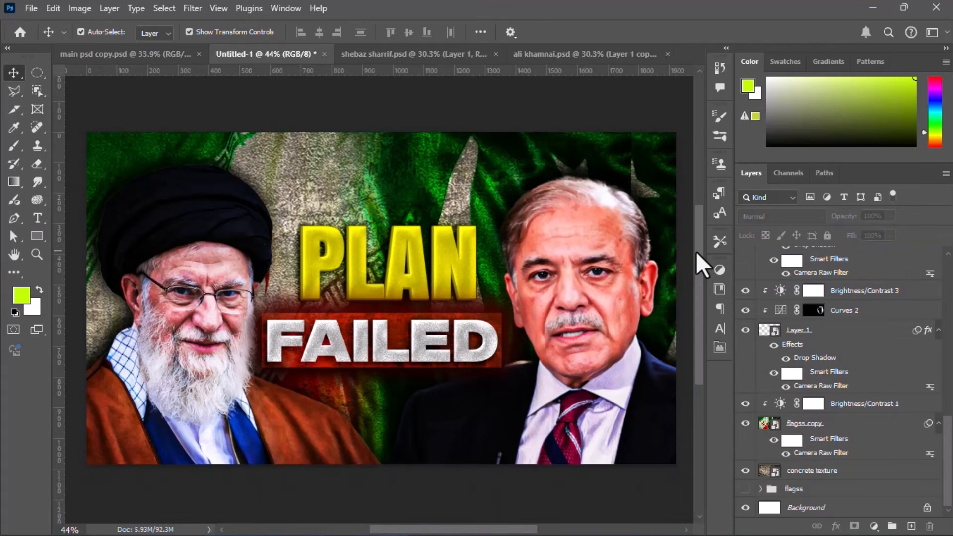
left_click(945, 48)
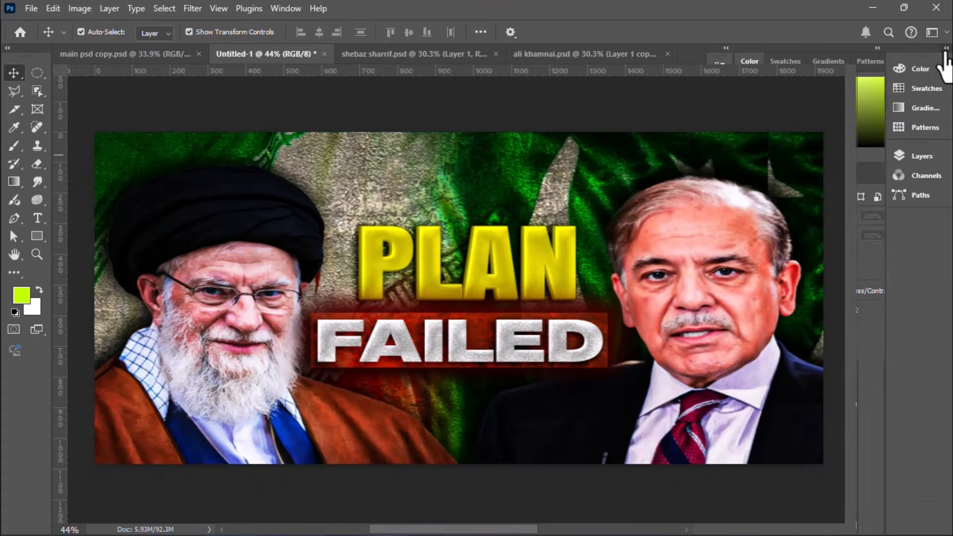
key("ctrl+0")
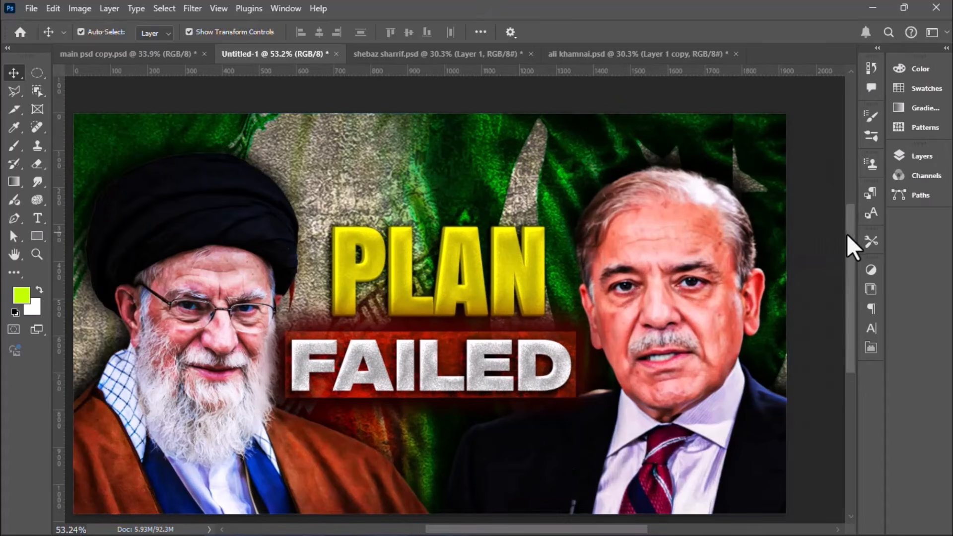
left_click_drag(847, 233, 846, 237)
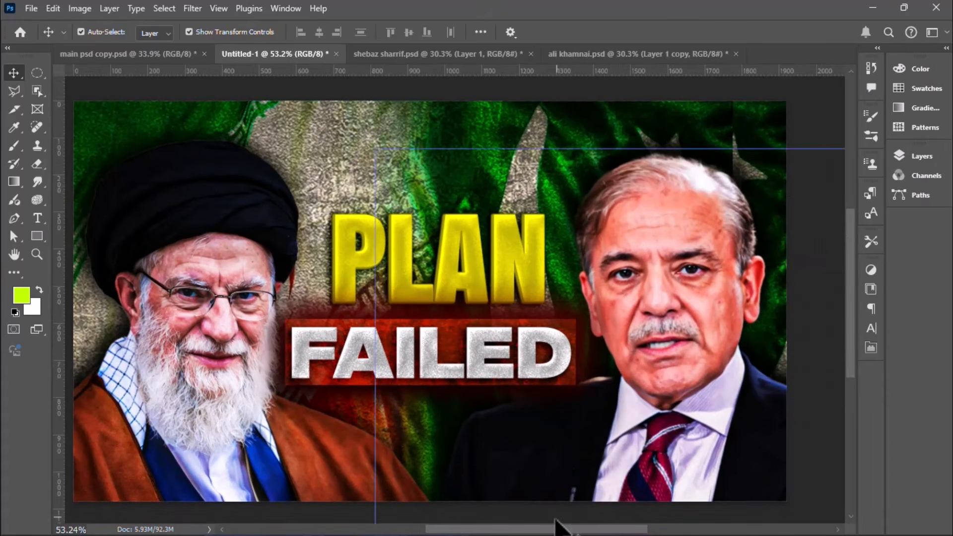
left_click_drag(556, 531, 550, 532)
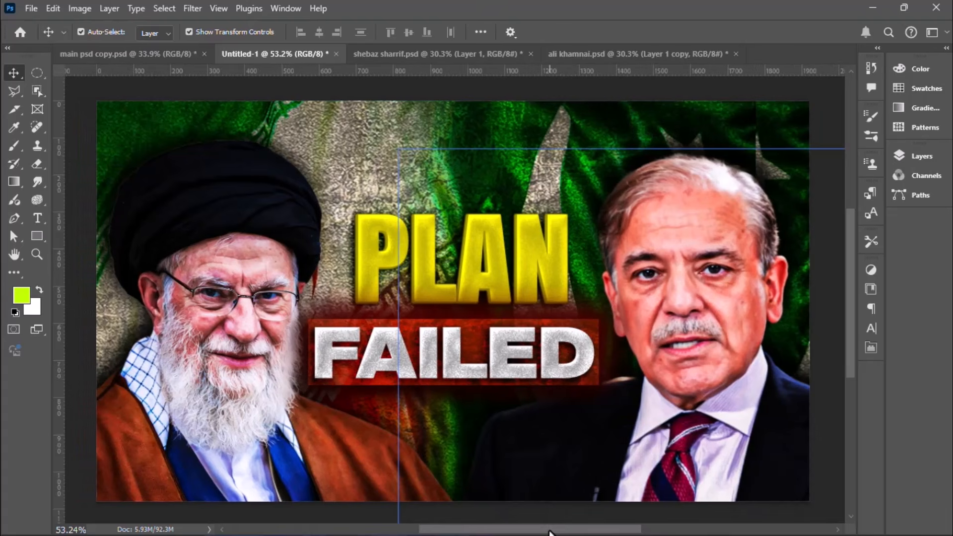